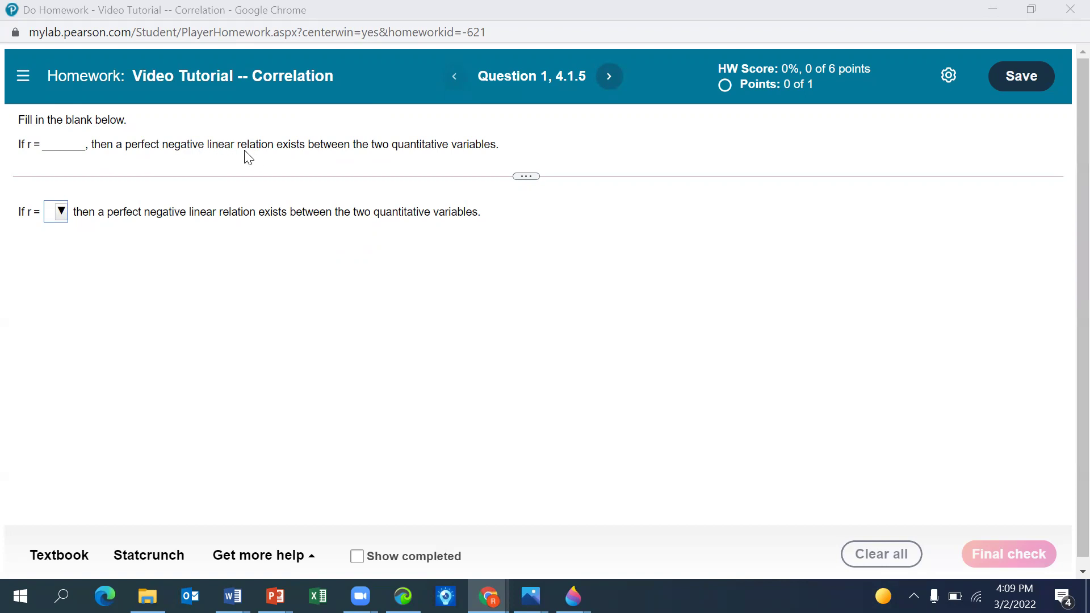
Step: Answer Question 1 with r = -1 for a perfect negative linear relation, submit it, and continue to the next question
{"action": "left_click", "coordinate": [60, 212]}
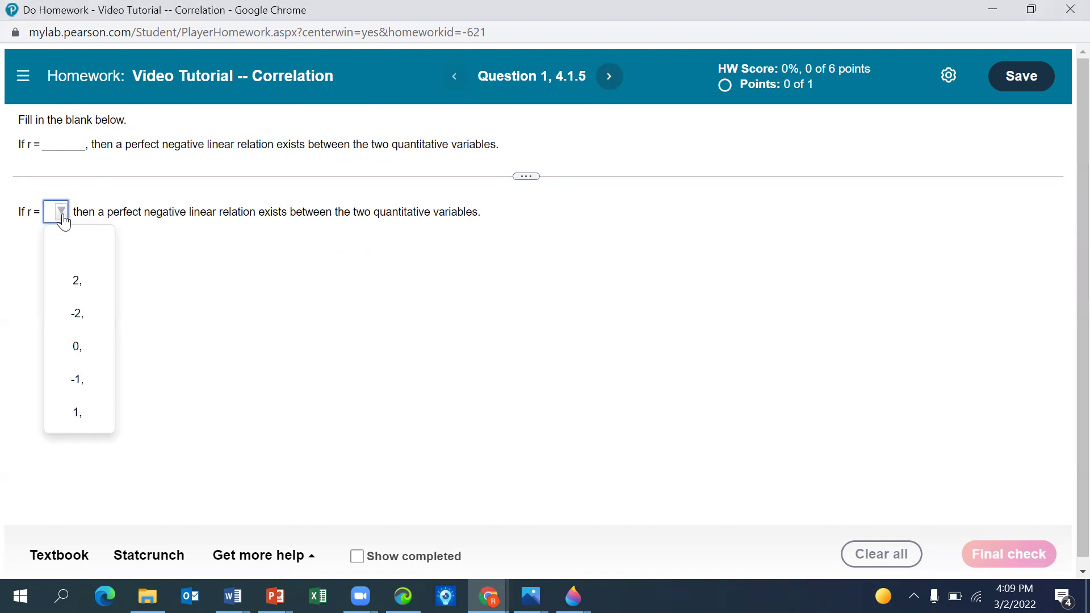
{"action": "left_click", "coordinate": [77, 378]}
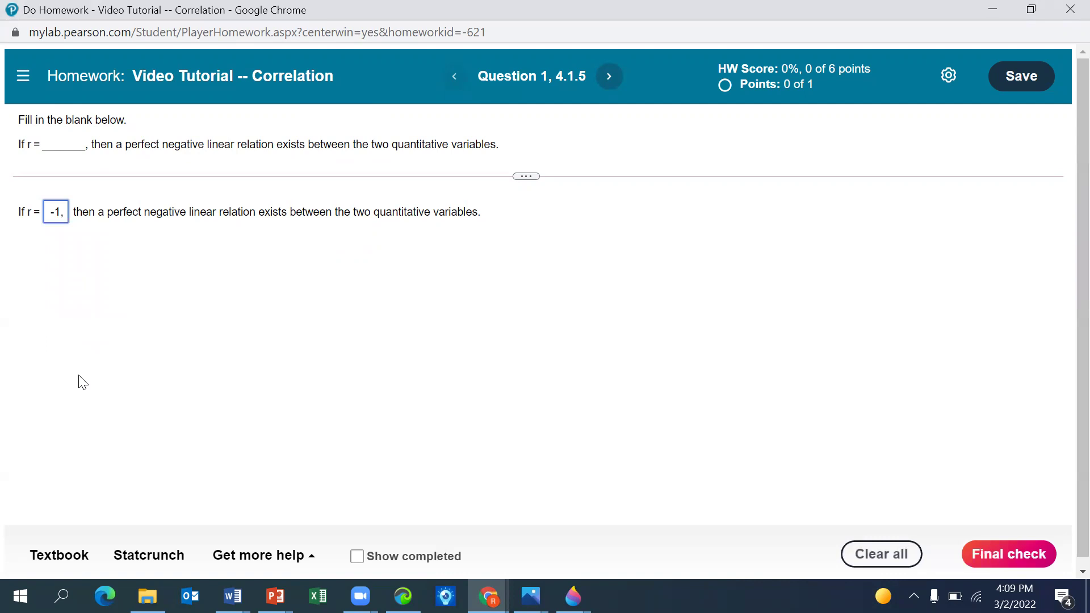
{"action": "left_click", "coordinate": [61, 213]}
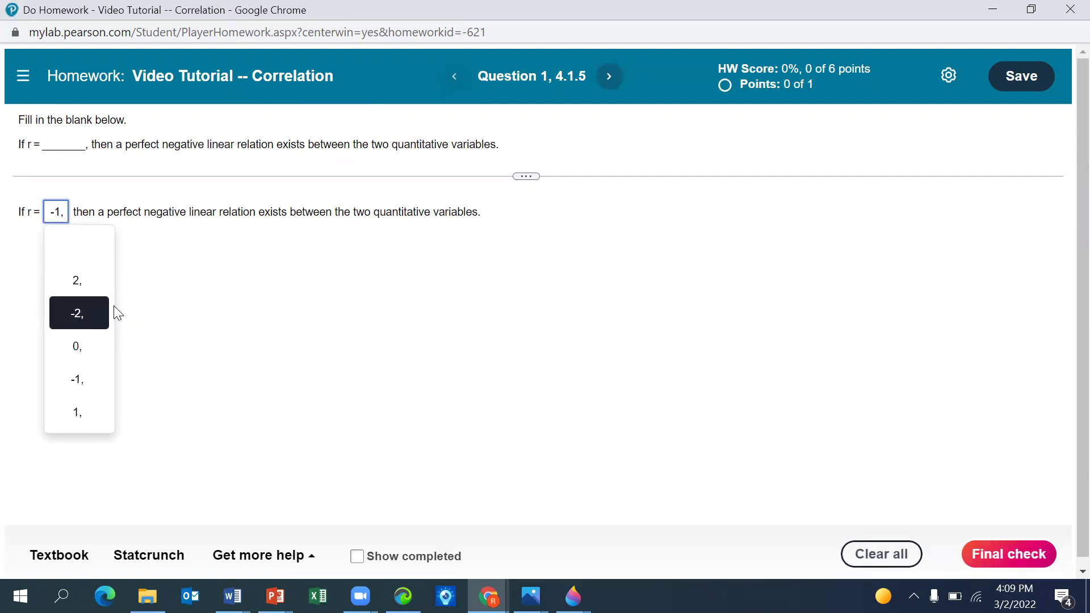
{"action": "left_click", "coordinate": [179, 288]}
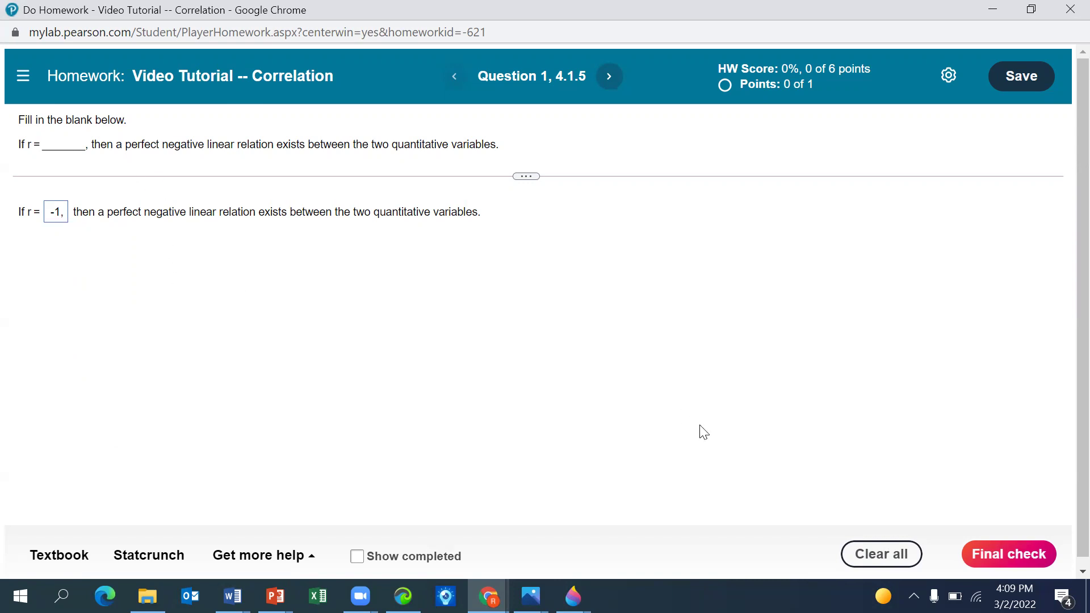
{"action": "left_click", "coordinate": [991, 554]}
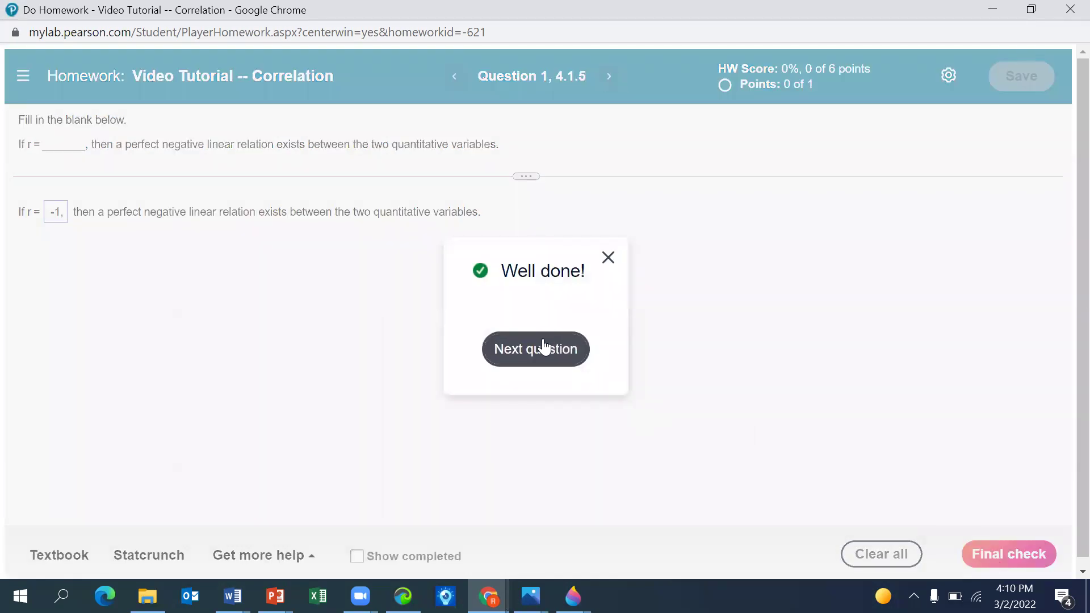
{"action": "left_click", "coordinate": [544, 347]}
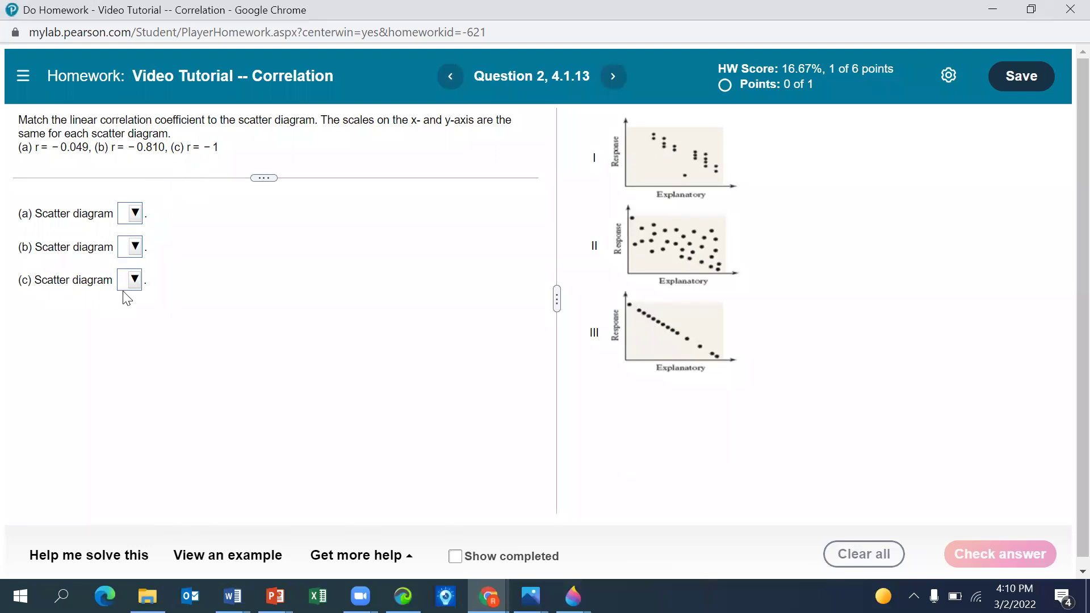
Step: Match scatter diagram III to (c), I to (b) and II to (a), check the answer, and continue to the next question
{"action": "left_click", "coordinate": [135, 282]}
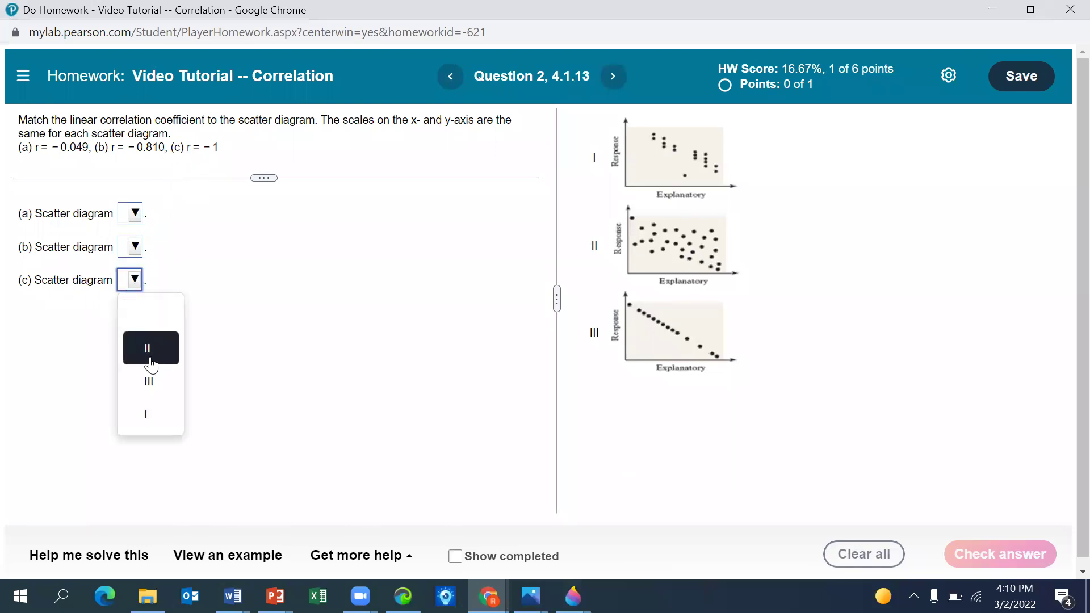
{"action": "left_click", "coordinate": [151, 382]}
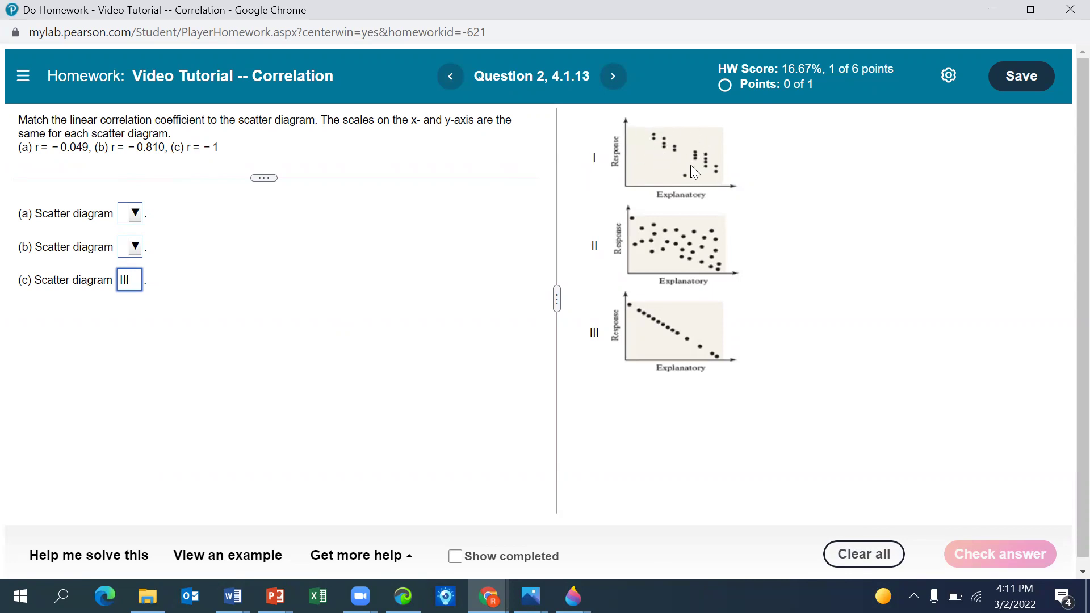
{"action": "left_click", "coordinate": [135, 254]}
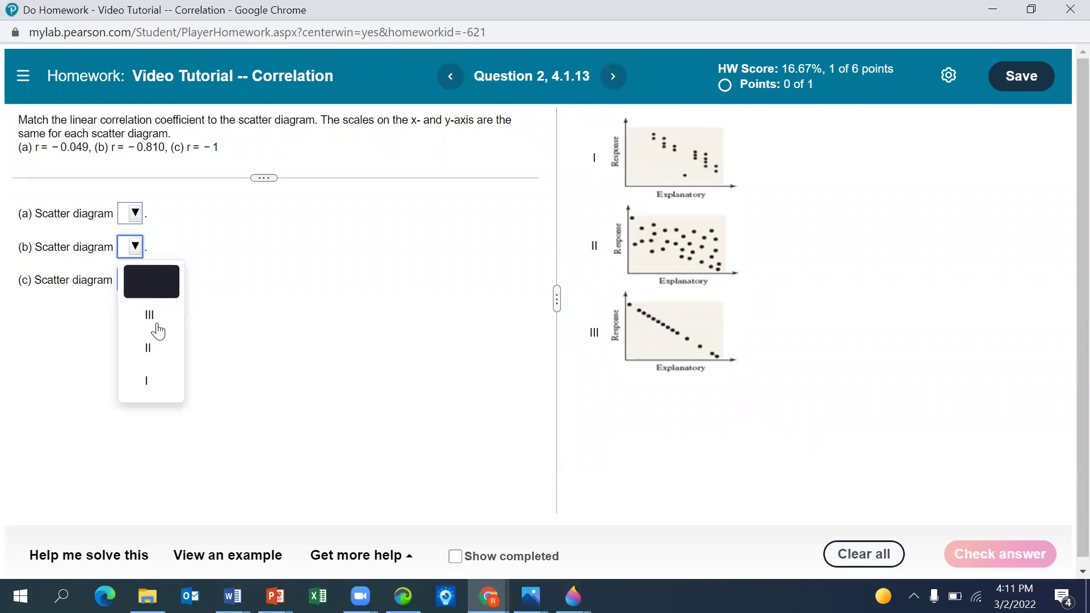
{"action": "left_click", "coordinate": [163, 387]}
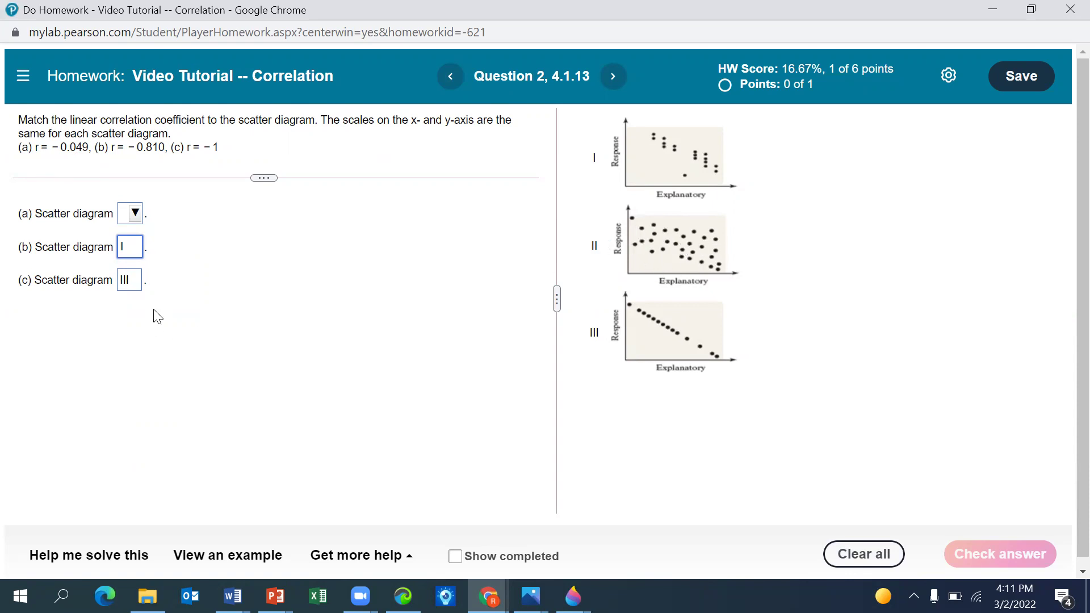
{"action": "left_click", "coordinate": [135, 214]}
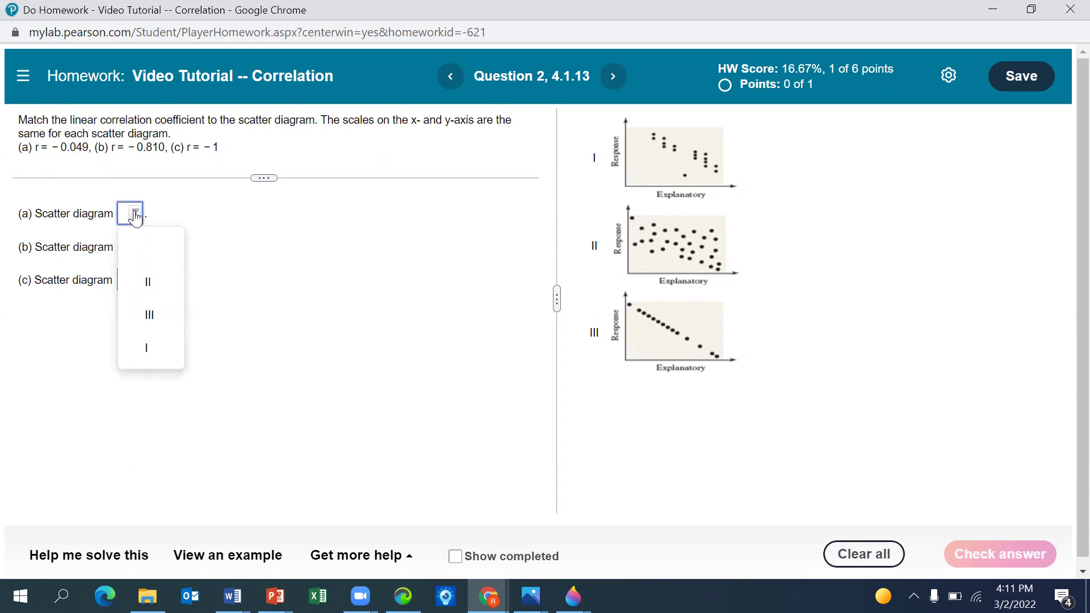
{"action": "left_click", "coordinate": [153, 284]}
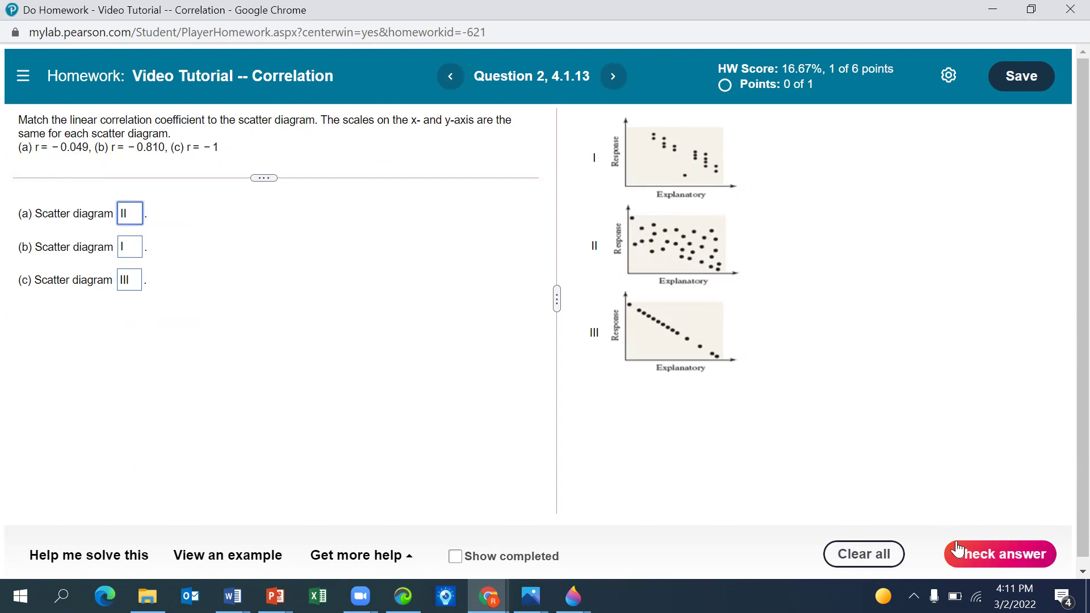
{"action": "left_click", "coordinate": [978, 556]}
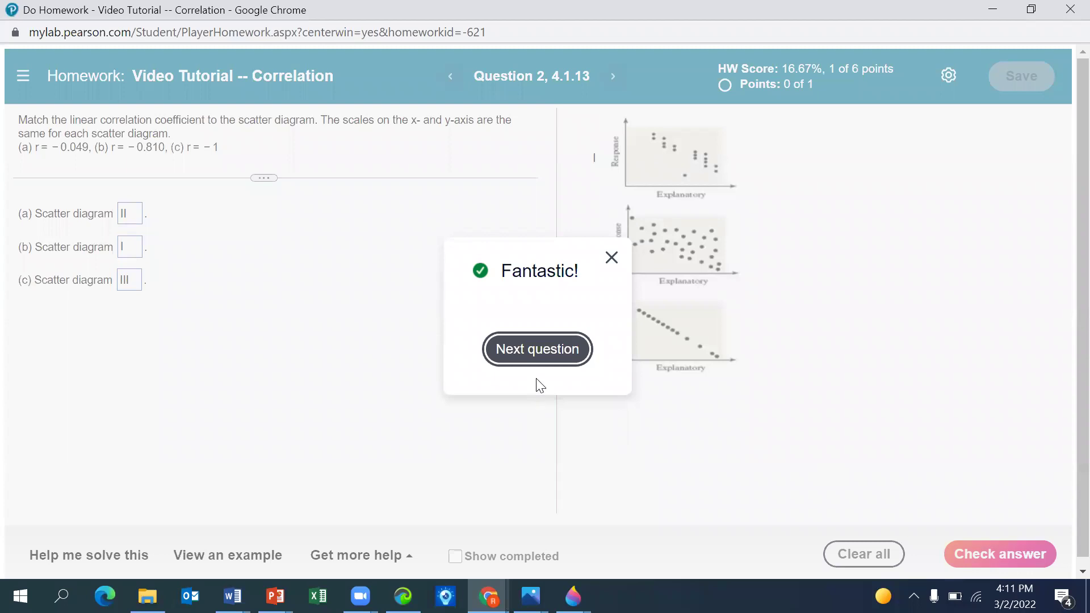
{"action": "left_click", "coordinate": [535, 359]}
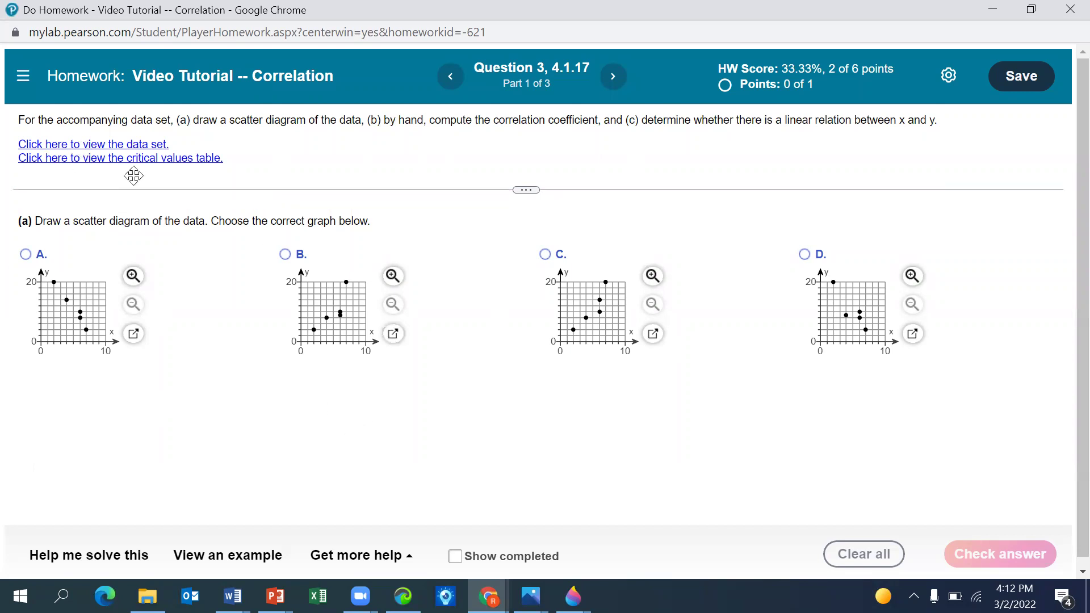
Step: Open the data set of Question 3 in StatCrunch
{"action": "left_click", "coordinate": [97, 147]}
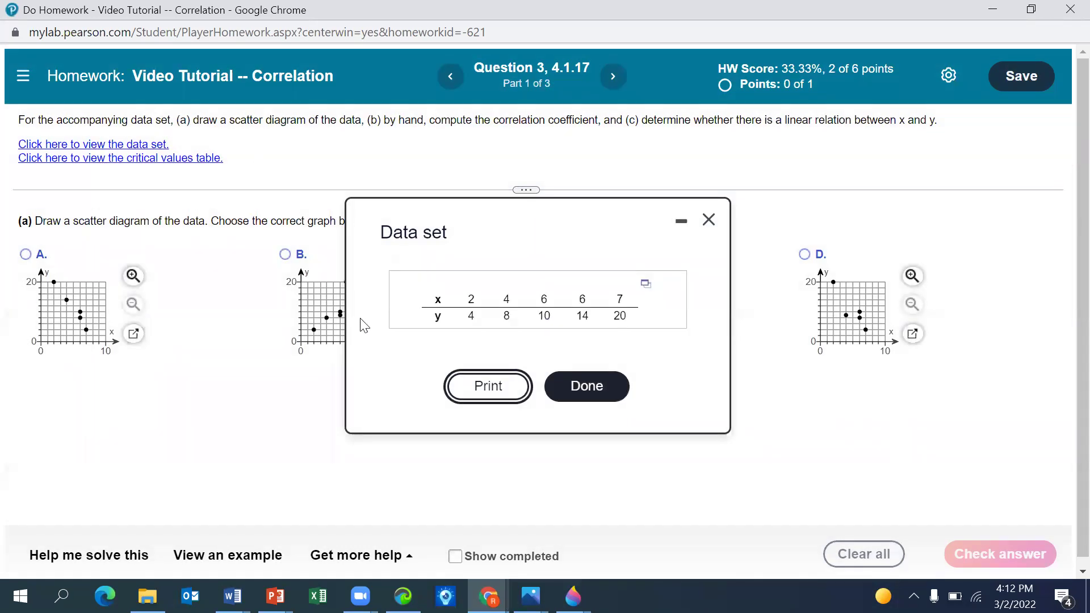
{"action": "left_click", "coordinate": [647, 289]}
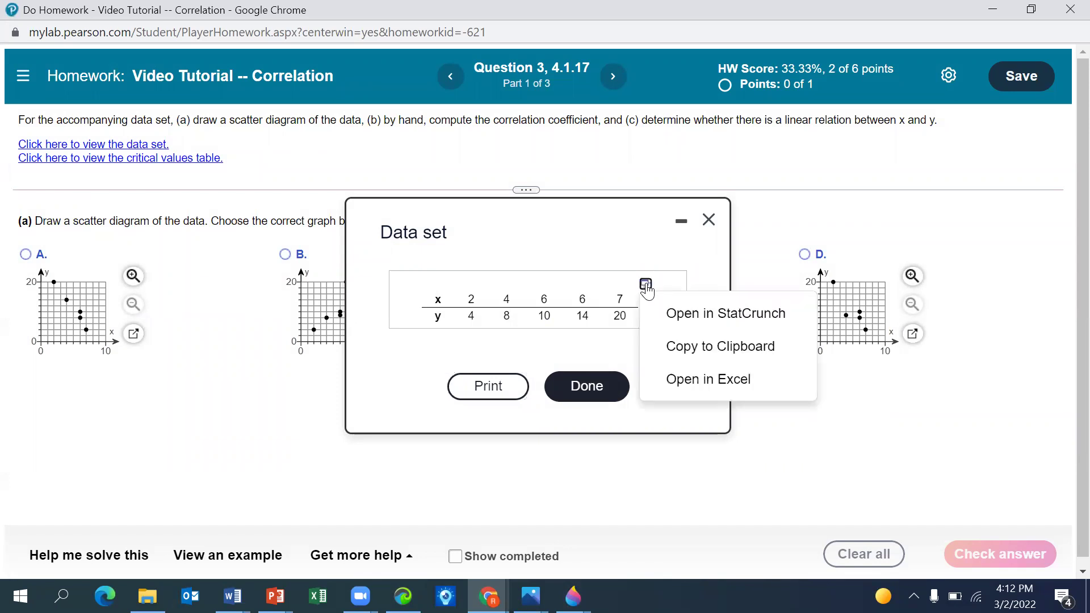
{"action": "left_click", "coordinate": [678, 317]}
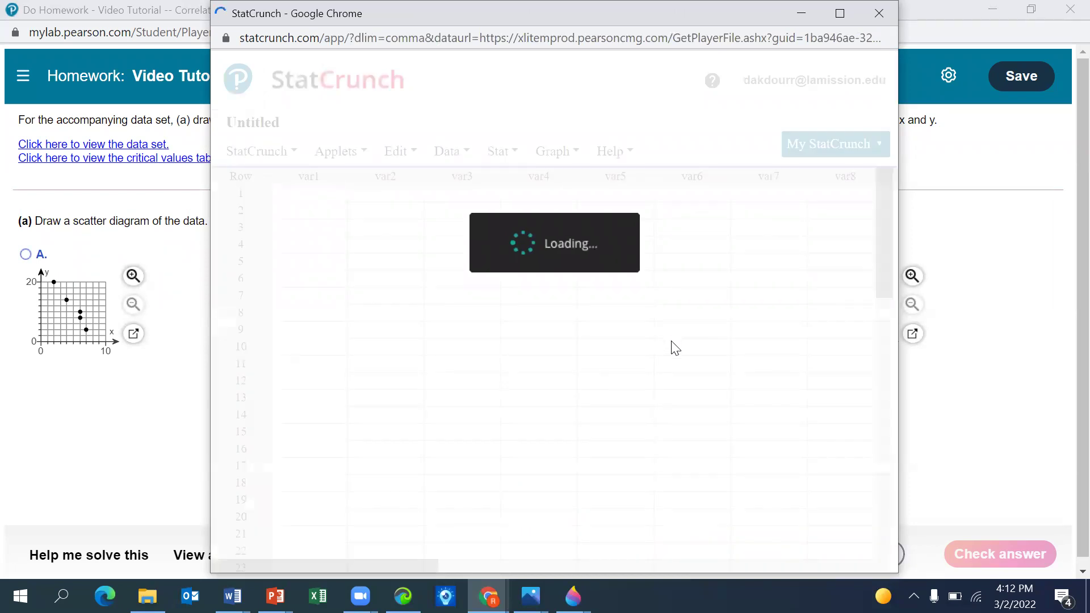
{"action": "left_click", "coordinate": [622, 256]}
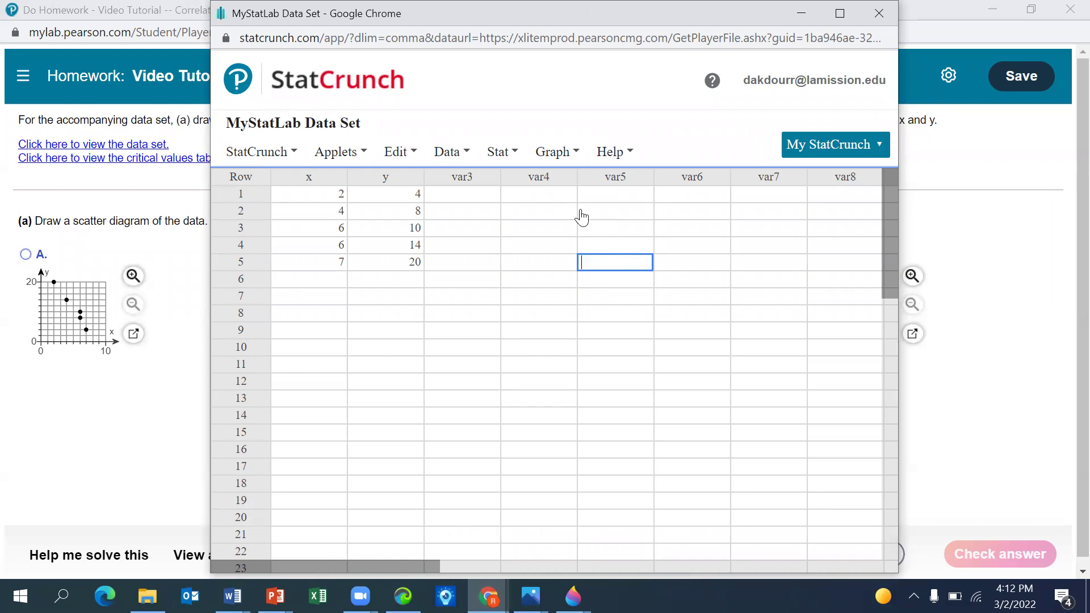
Step: Create a scatter plot in StatCrunch with x as the X variable and y as the Y variable
{"action": "left_click", "coordinate": [557, 157]}
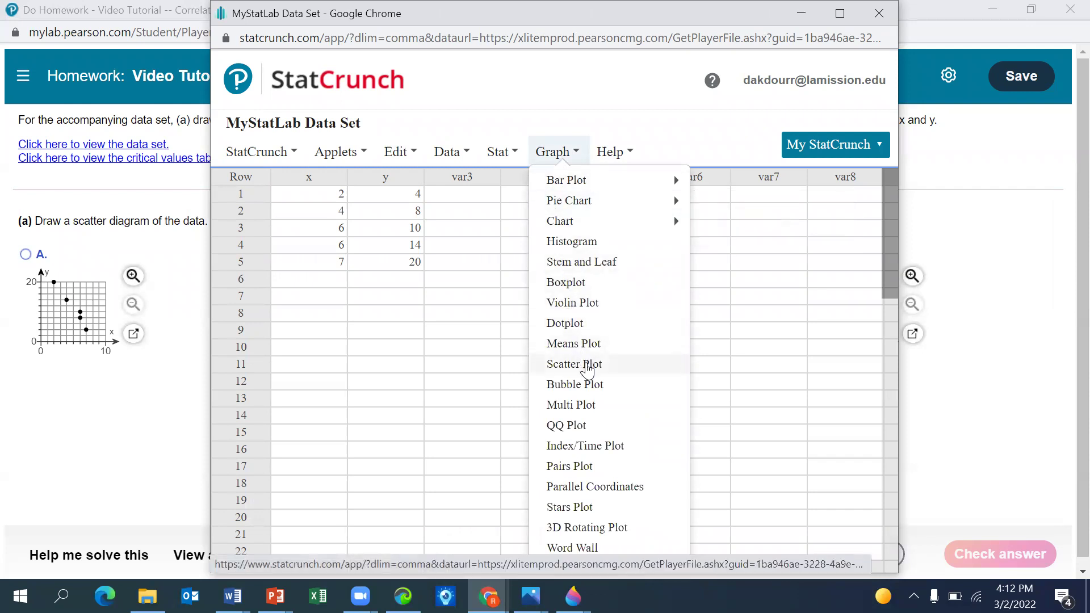
{"action": "left_click", "coordinate": [575, 364]}
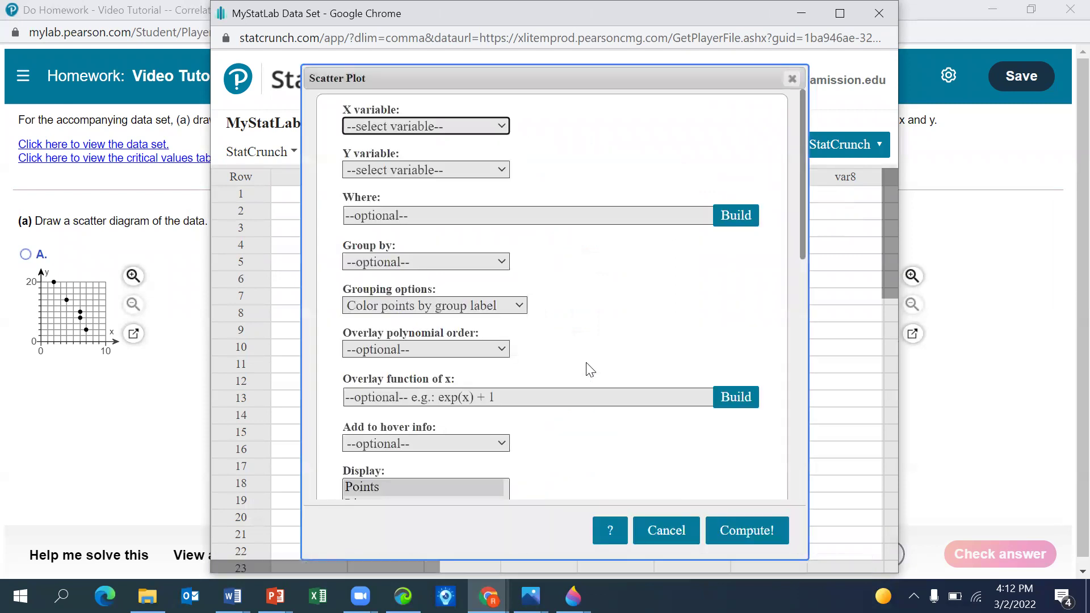
{"action": "left_click_drag", "start_coordinate": [642, 83], "coordinate": [731, 79]}
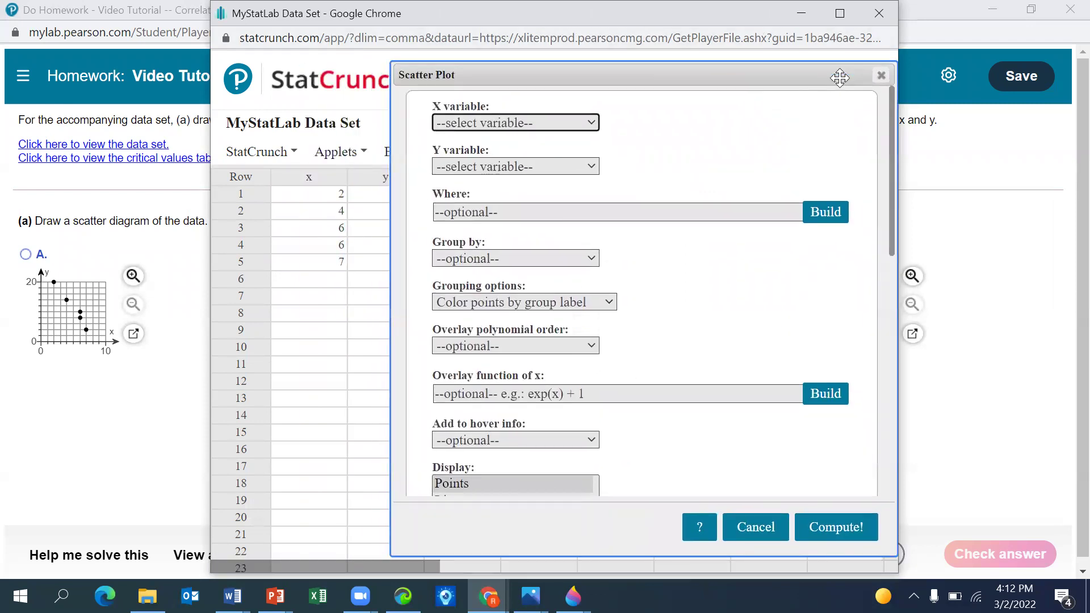
{"action": "left_click", "coordinate": [483, 122]}
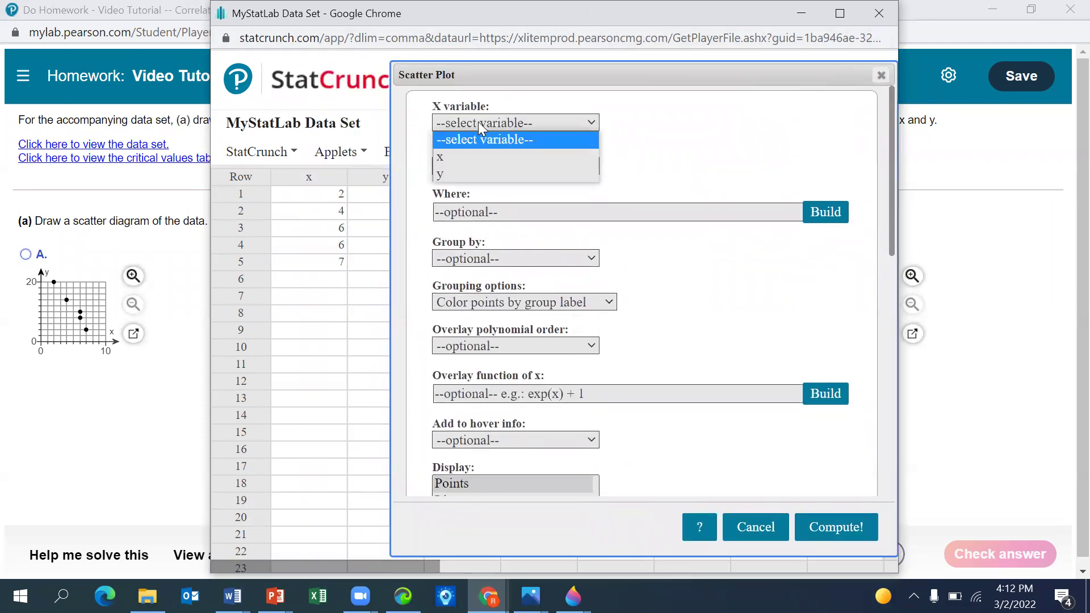
{"action": "left_click", "coordinate": [463, 157]}
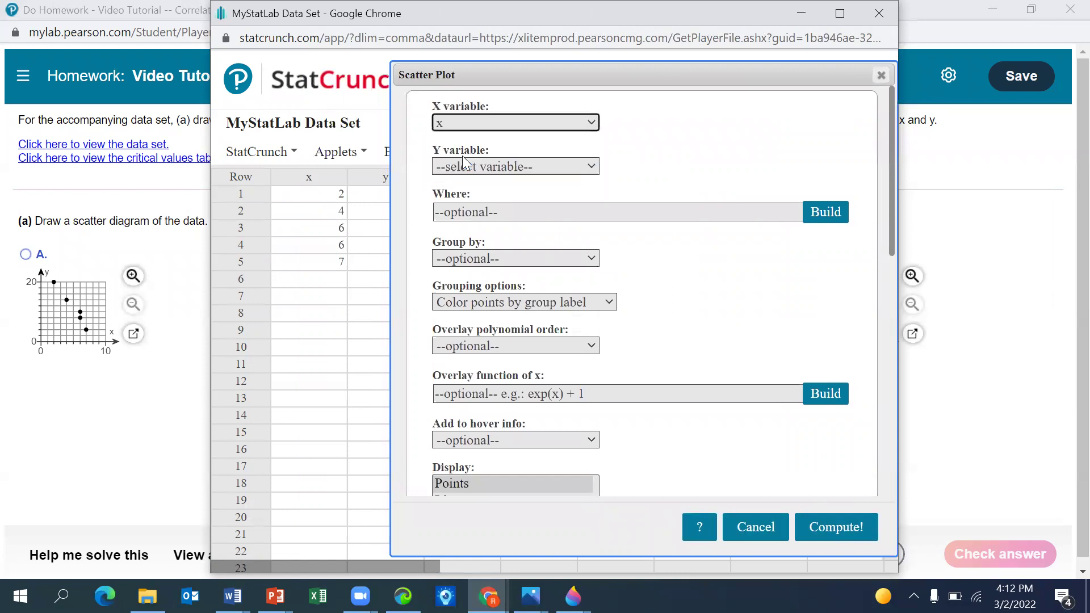
{"action": "left_click", "coordinate": [479, 167]}
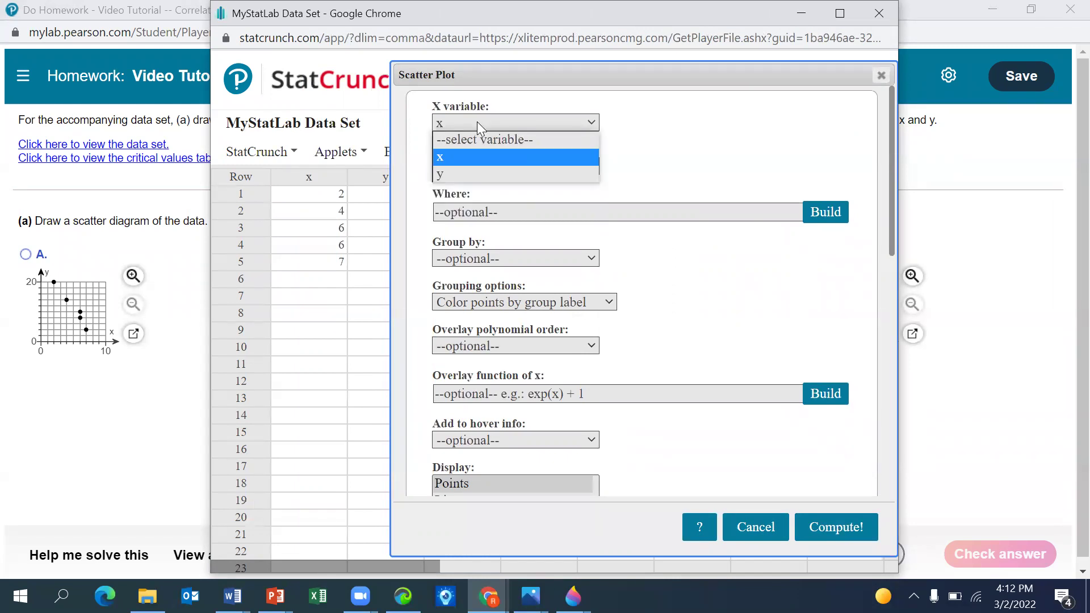
{"action": "left_click", "coordinate": [470, 154]}
{"action": "left_click", "coordinate": [484, 161]}
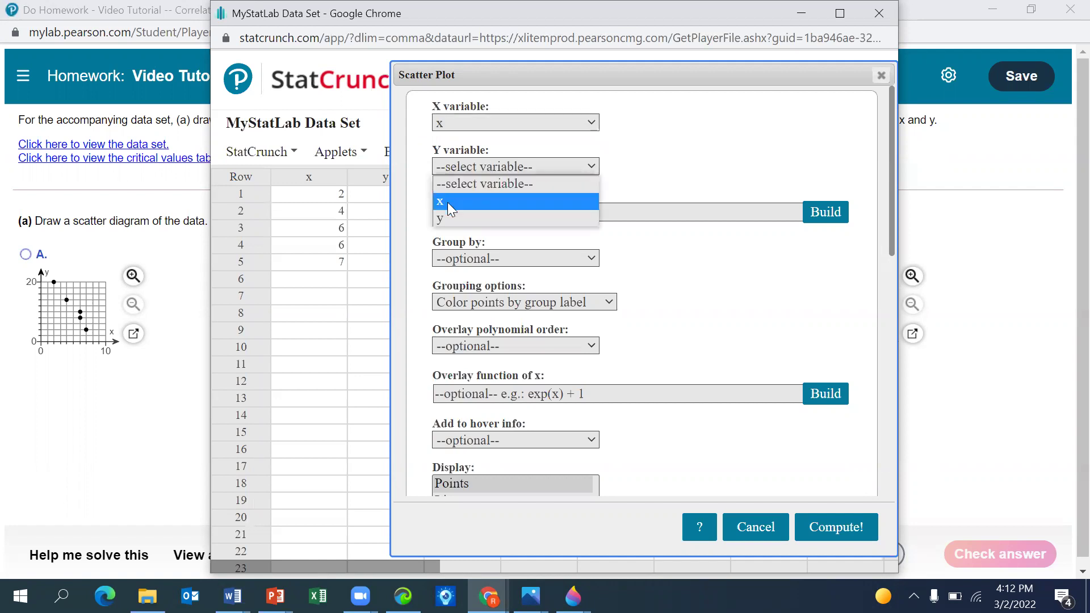
{"action": "left_click", "coordinate": [453, 220]}
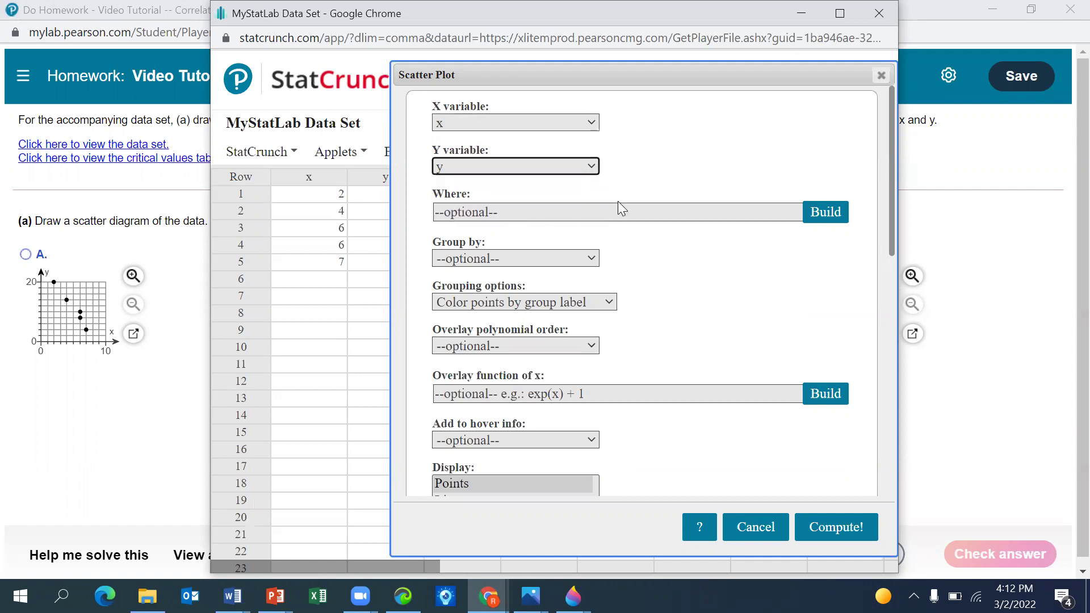
{"action": "left_click", "coordinate": [834, 531]}
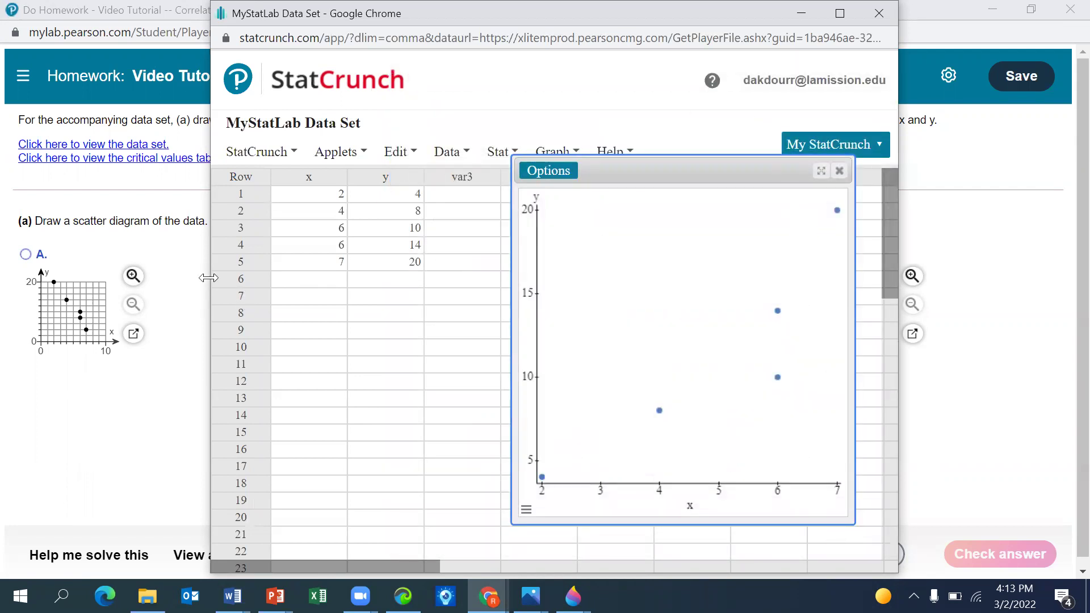
Step: Narrow the StatCrunch window, close the homework's data set pop-up, and bring the scatter plot back in front of the question
{"action": "left_click_drag", "start_coordinate": [208, 278], "coordinate": [556, 263]}
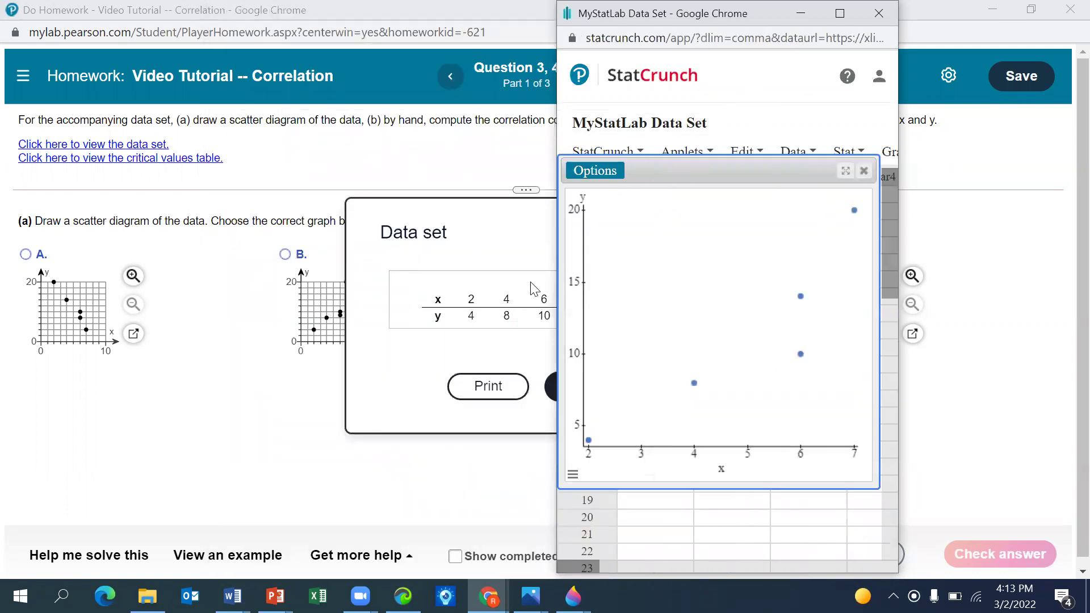
{"action": "left_click", "coordinate": [801, 13]}
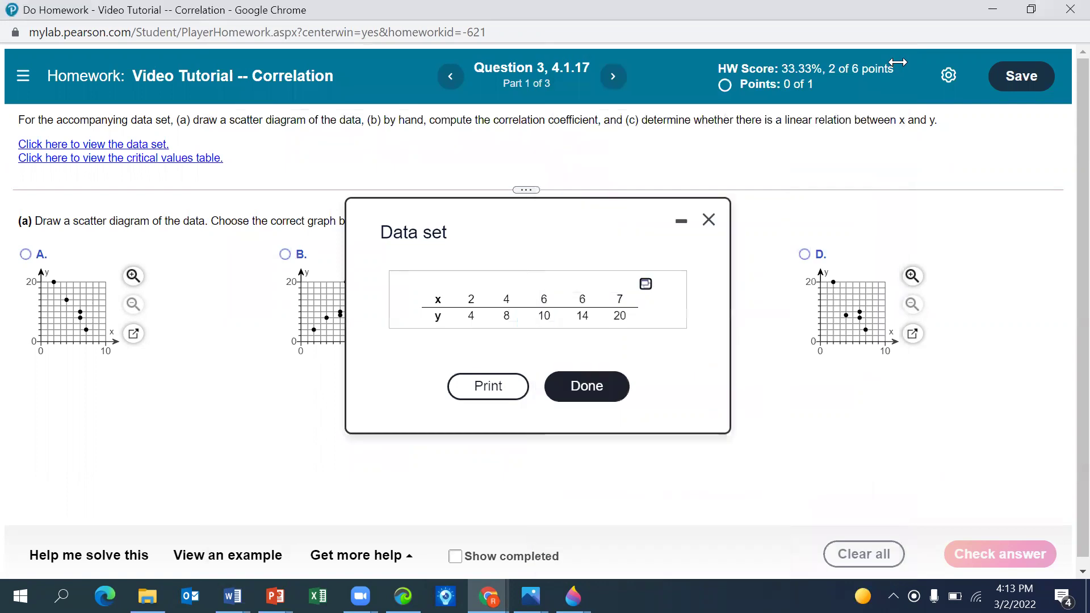
{"action": "left_click", "coordinate": [710, 220]}
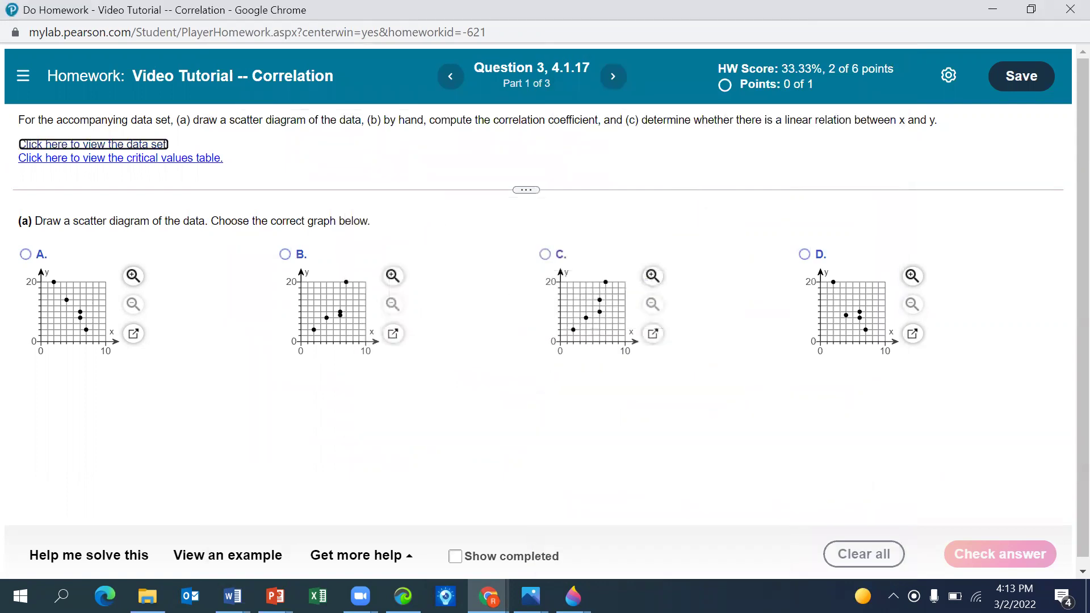
{"action": "mouse_move", "coordinate": [488, 597]}
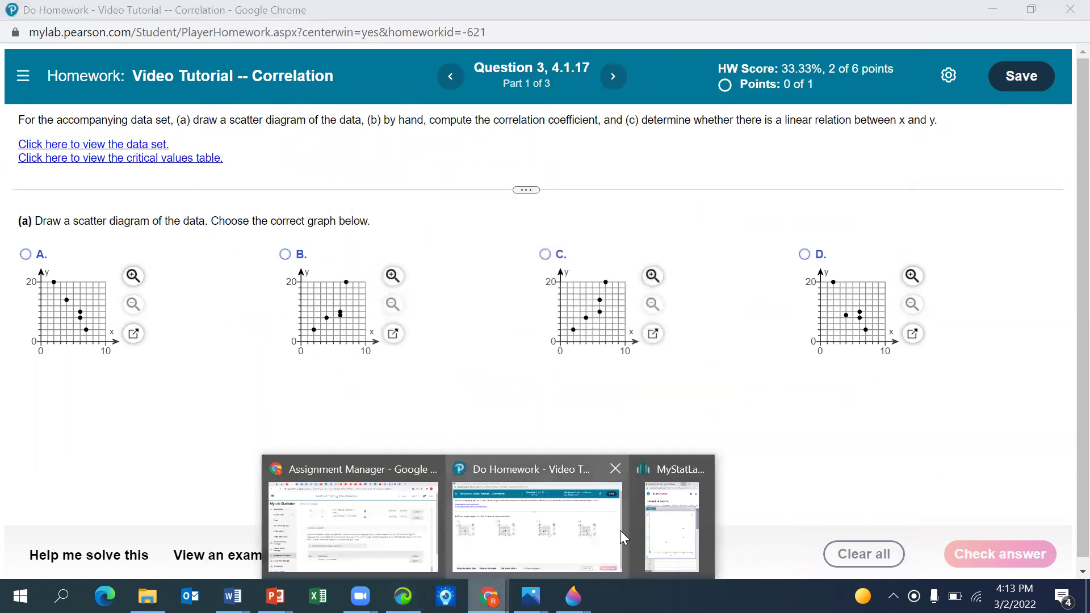
{"action": "left_click", "coordinate": [671, 541]}
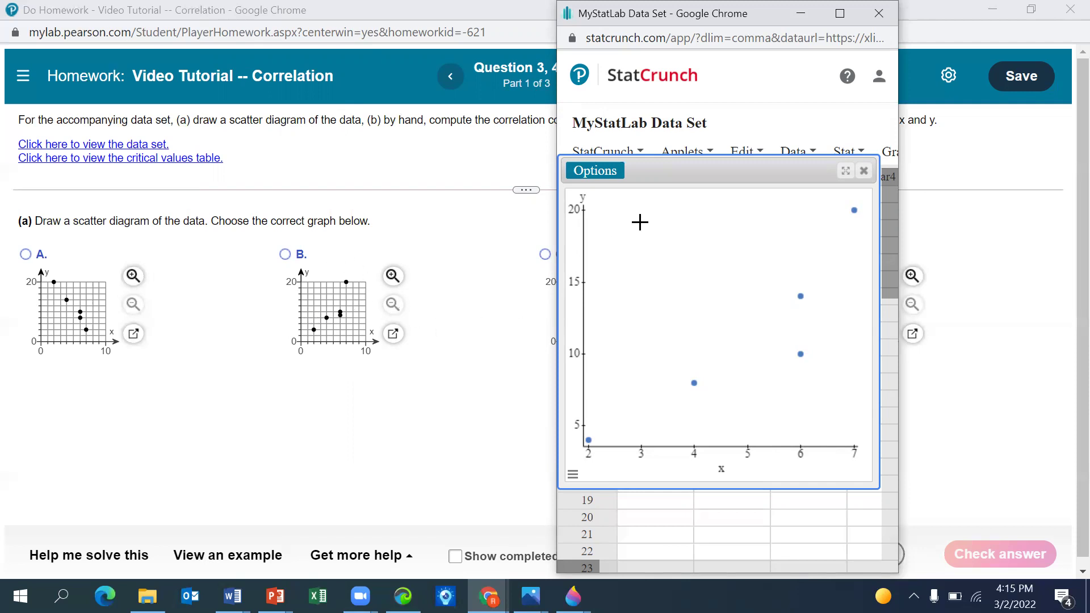
Step: Move the scatter plot window off the answer choices, select graph C for part (a), and check the answer
{"action": "left_click_drag", "start_coordinate": [749, 31], "coordinate": [332, 98]}
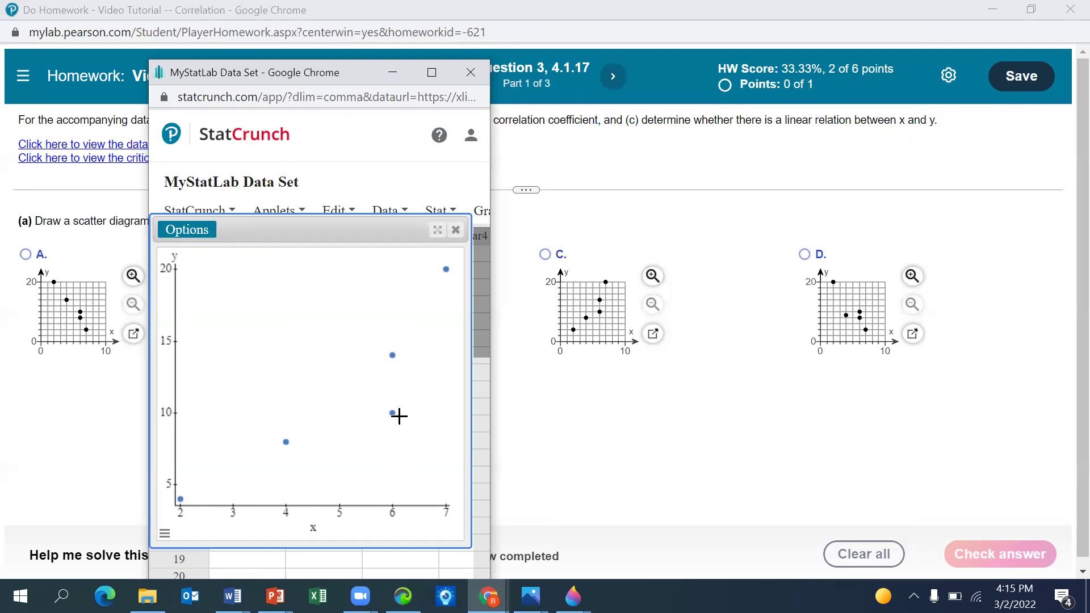
{"action": "mouse_move", "coordinate": [390, 356]}
{"action": "left_click", "coordinate": [545, 256]}
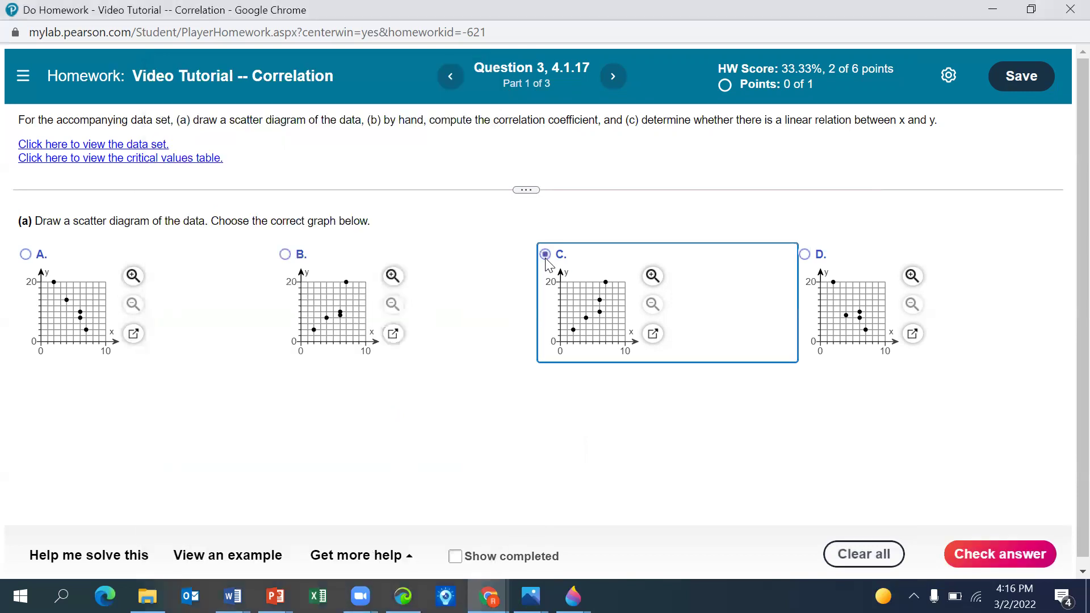
{"action": "left_click", "coordinate": [985, 550]}
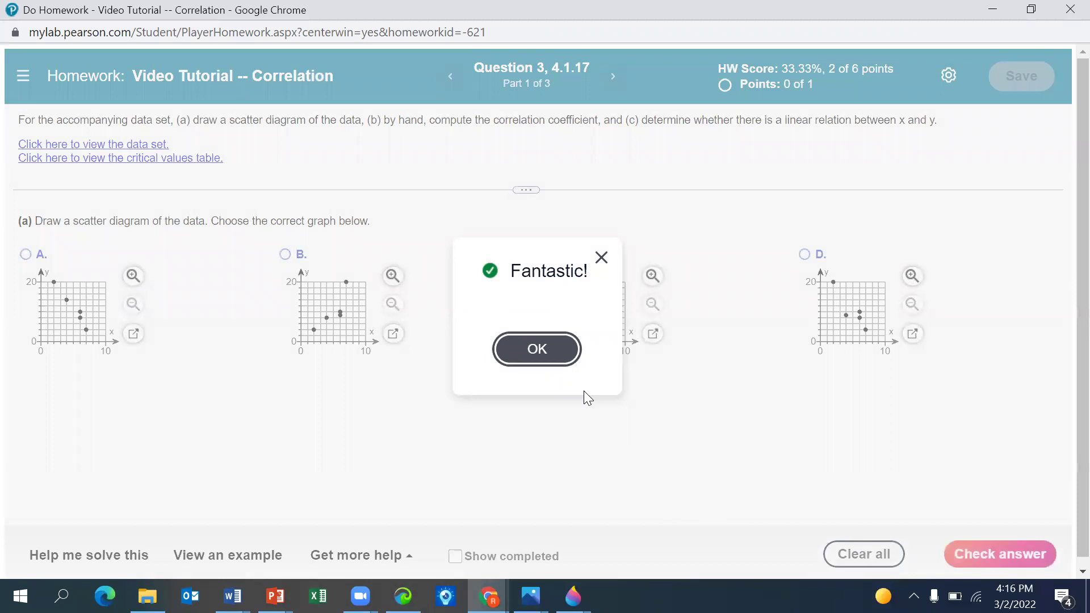
Step: Dismiss the answer feedback, switch back to StatCrunch at full window size, and close the scatter plot over the data table
{"action": "left_click", "coordinate": [550, 360]}
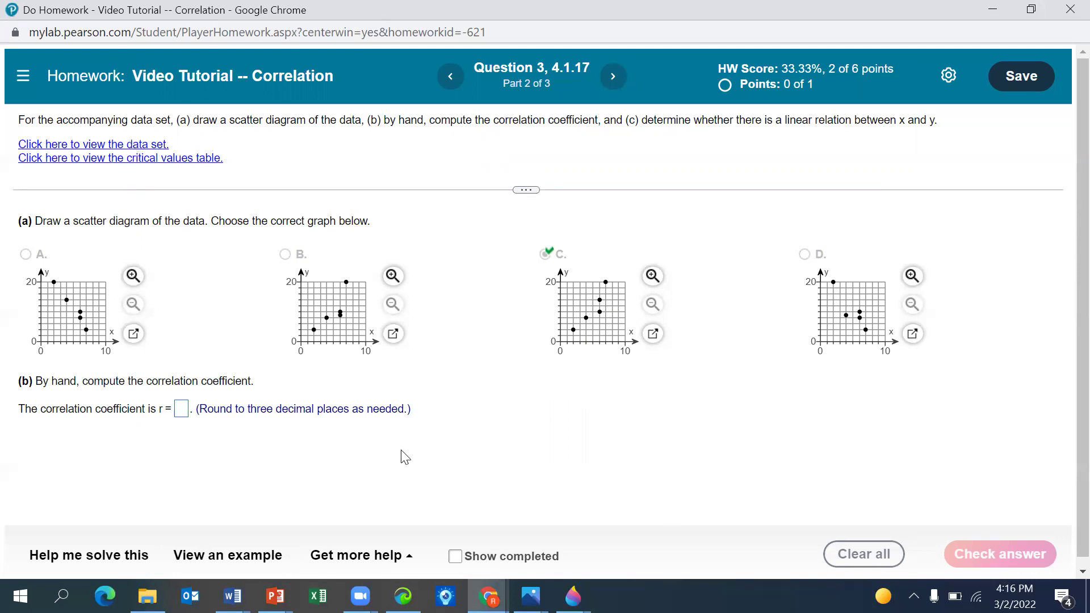
{"action": "mouse_move", "coordinate": [488, 597]}
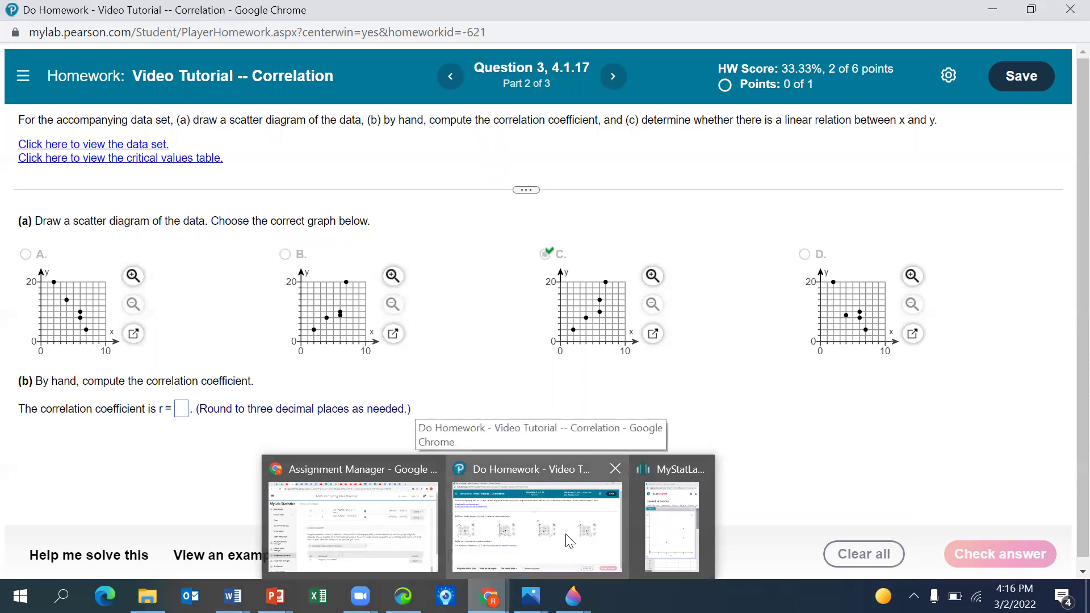
{"action": "left_click", "coordinate": [659, 543]}
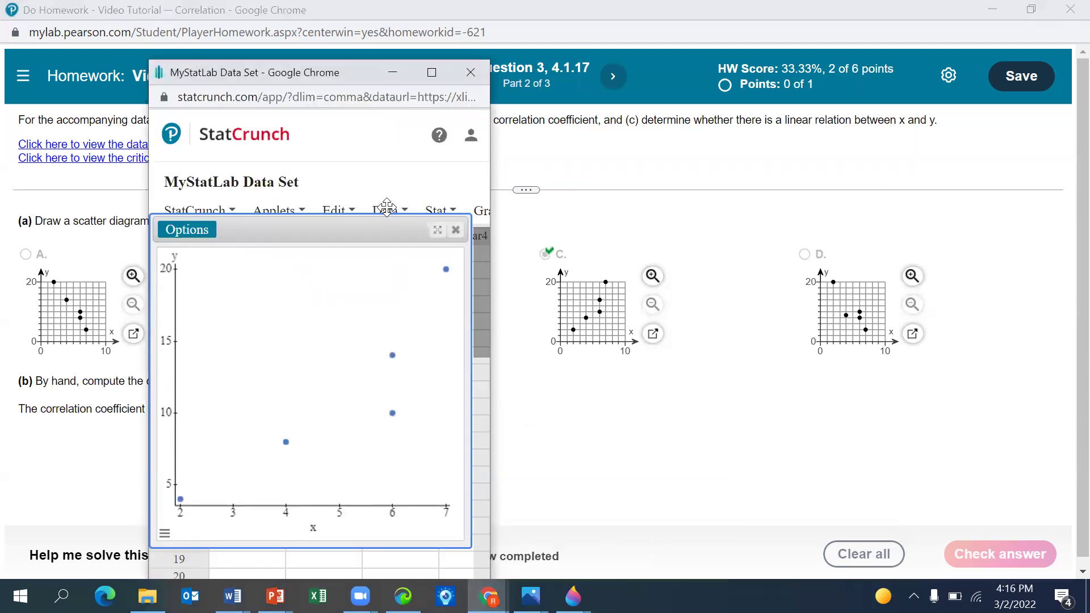
{"action": "left_click", "coordinate": [431, 72]}
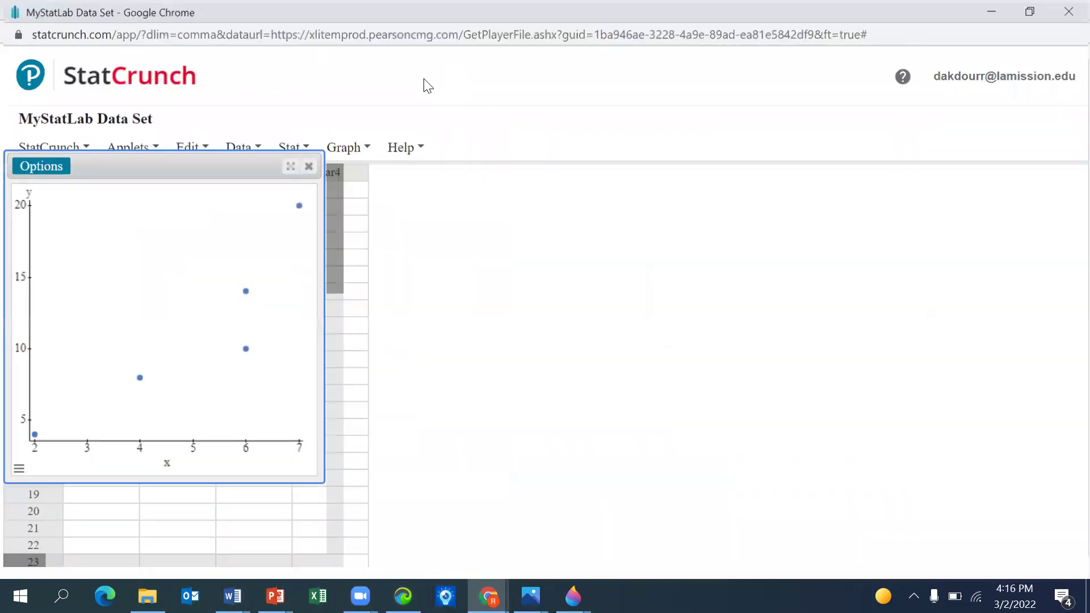
{"action": "left_click_drag", "start_coordinate": [243, 166], "coordinate": [613, 178]}
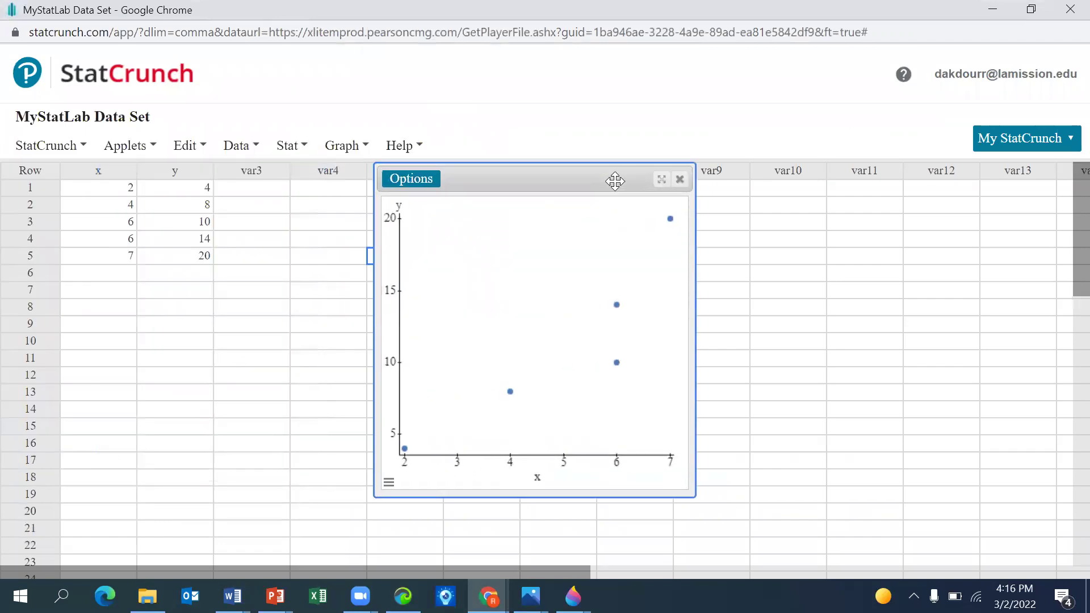
{"action": "left_click", "coordinate": [680, 180]}
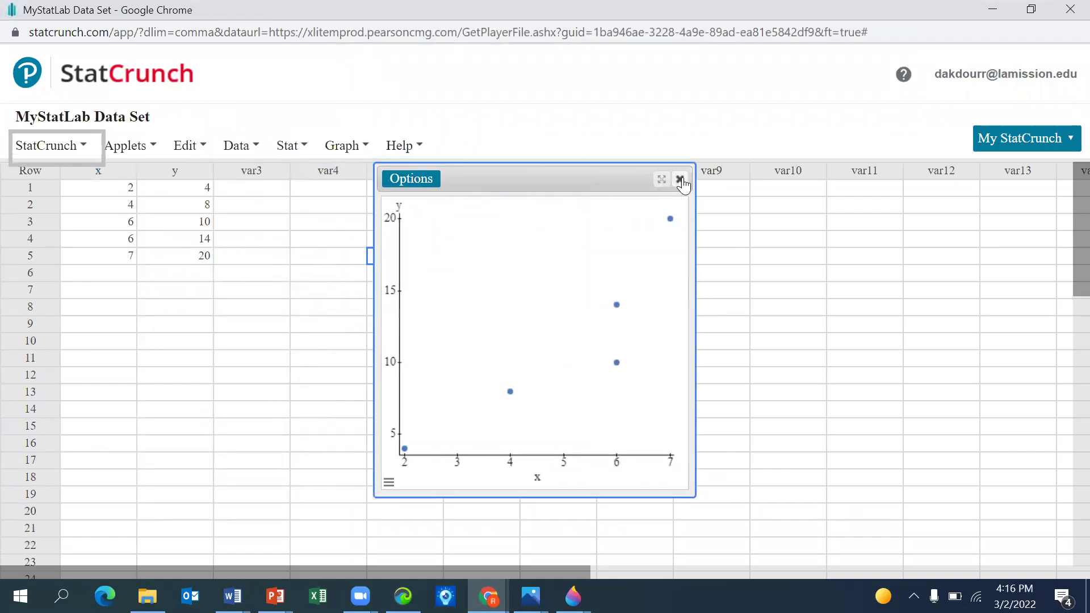
{"action": "left_click", "coordinate": [308, 259]}
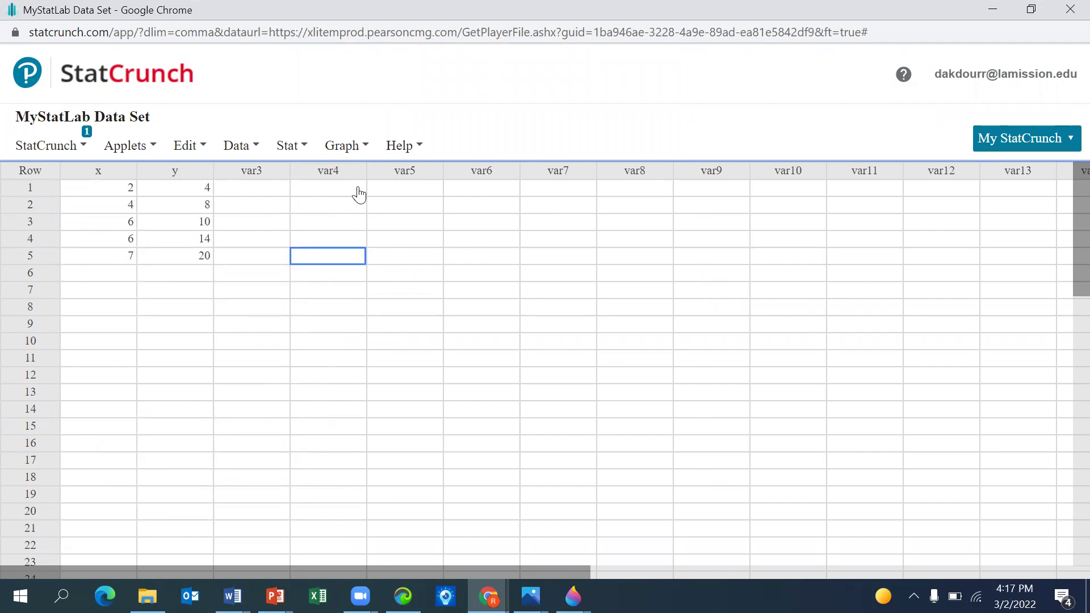
Step: Compute the correlation between columns x and y in StatCrunch and move the result window closer to the data
{"action": "left_click", "coordinate": [342, 149]}
{"action": "left_click", "coordinate": [290, 147]}
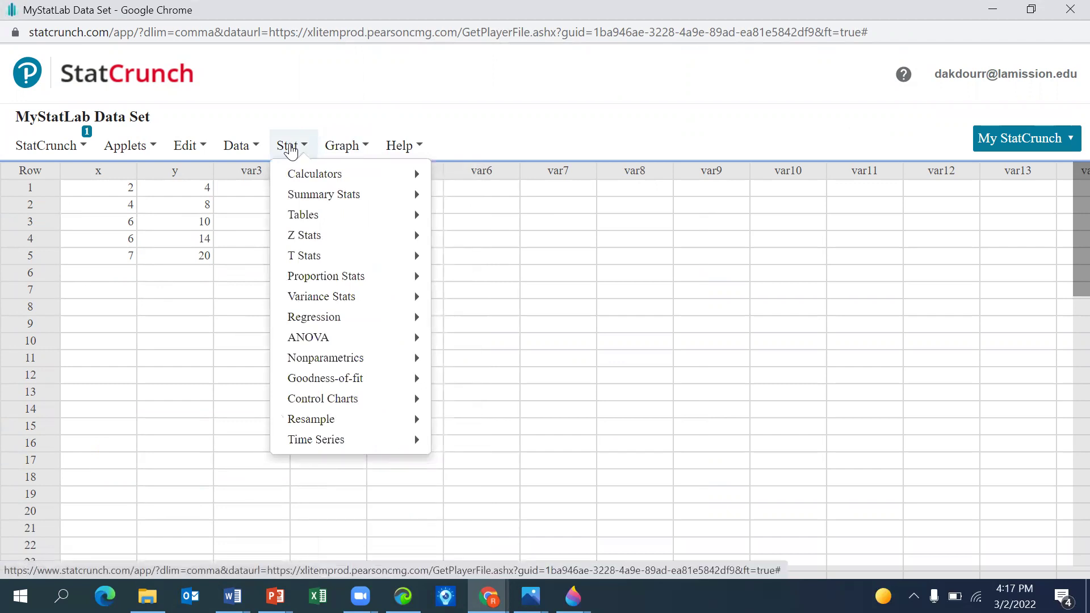
{"action": "mouse_move", "coordinate": [303, 196]}
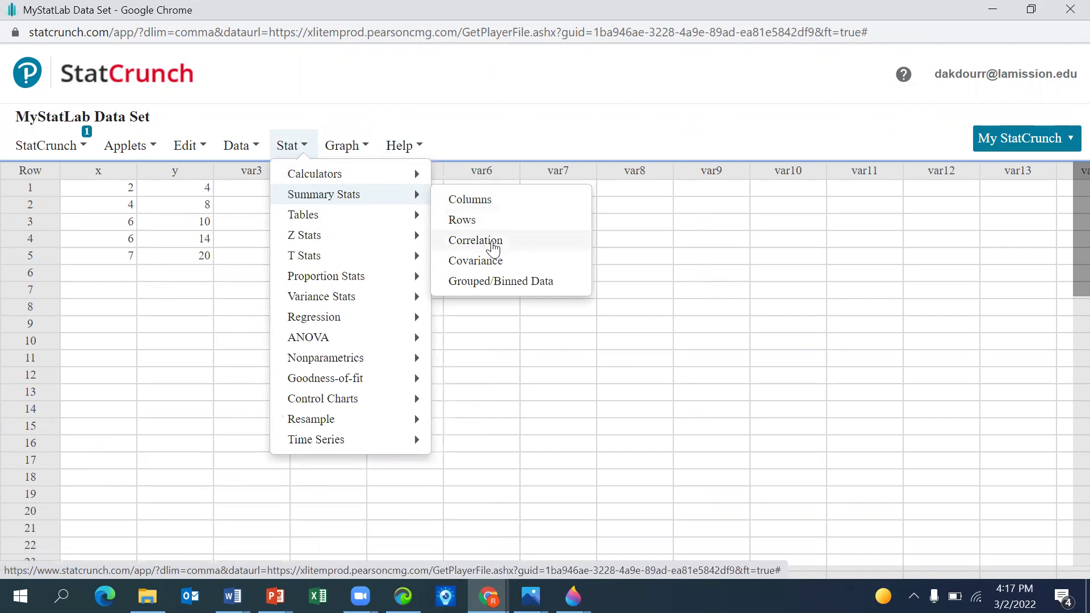
{"action": "left_click", "coordinate": [493, 249]}
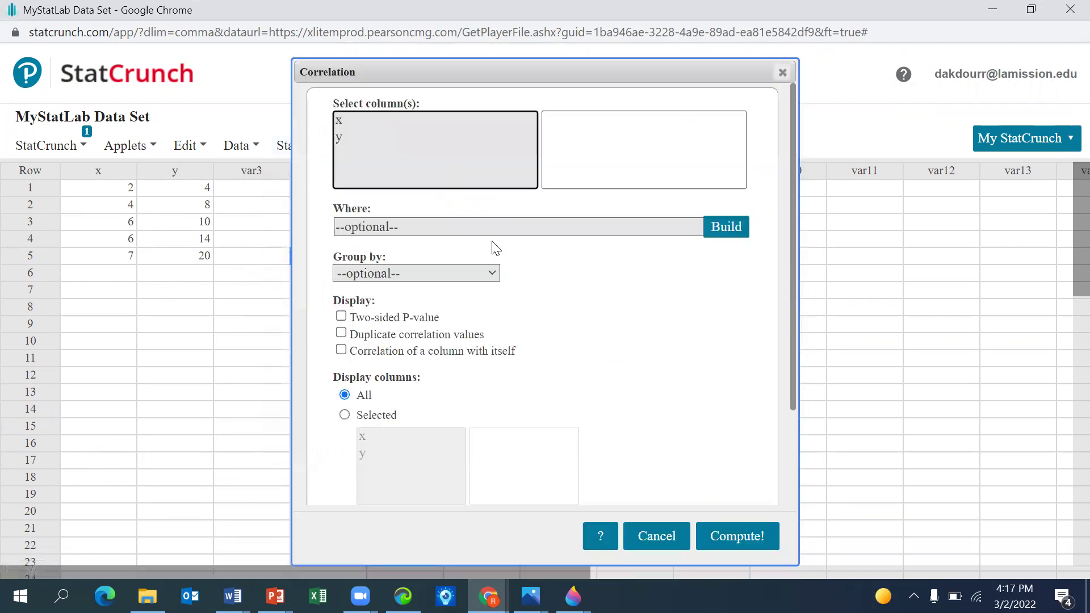
{"action": "left_click", "coordinate": [342, 120]}
{"action": "left_click", "coordinate": [341, 138], "text": "shift"}
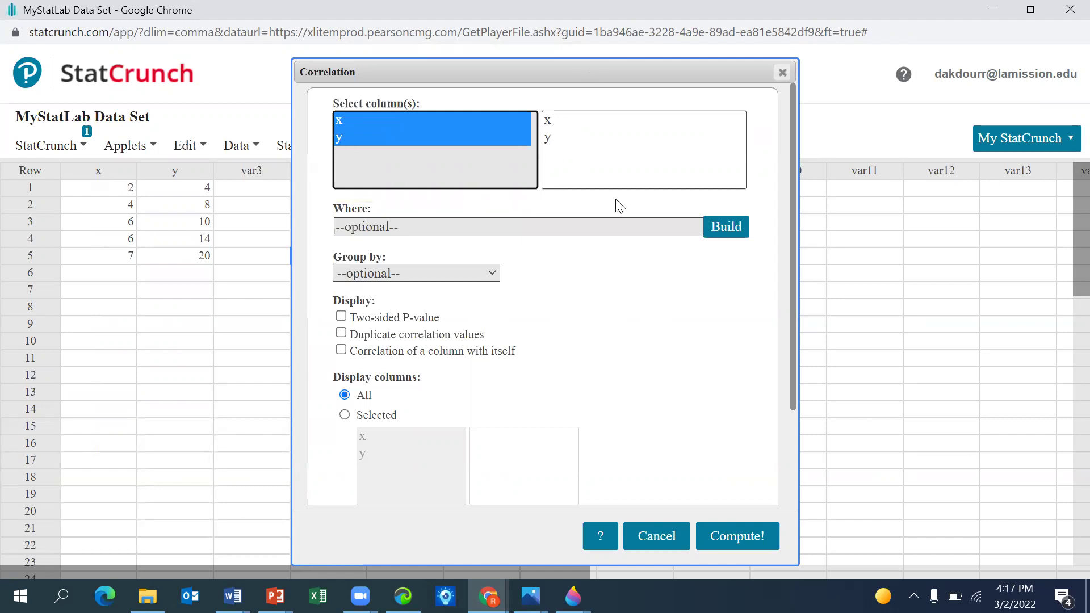
{"action": "left_click", "coordinate": [725, 540]}
{"action": "left_click_drag", "start_coordinate": [936, 189], "coordinate": [652, 189]}
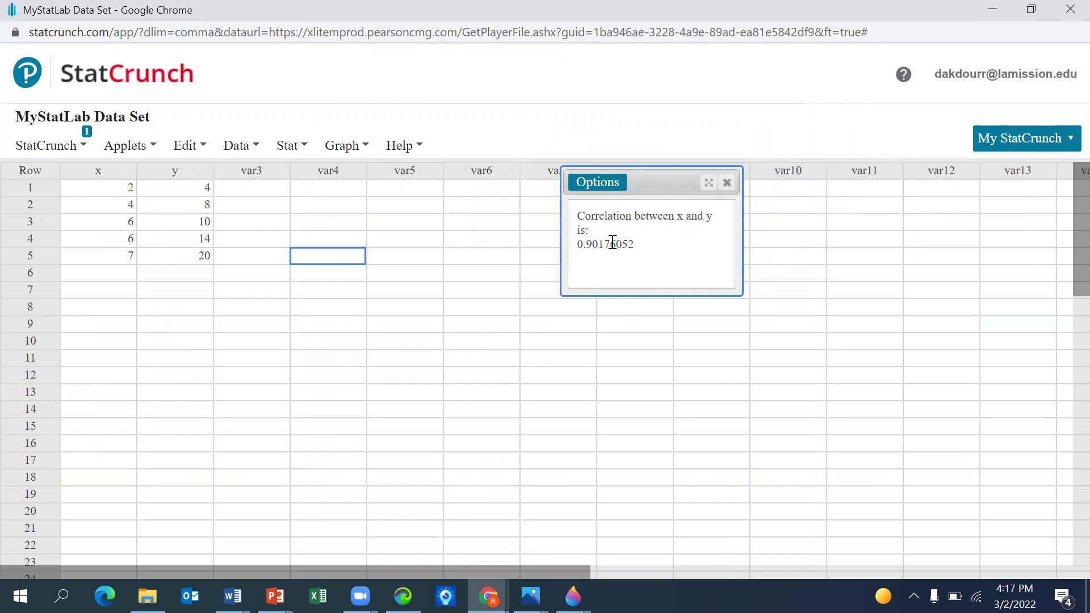
Step: Copy the correlation result's digits 0.9017 from StatCrunch and paste them as r in part (b) of the homework question
{"action": "left_click_drag", "start_coordinate": [610, 244], "coordinate": [579, 245]}
{"action": "right_click", "coordinate": [579, 244]}
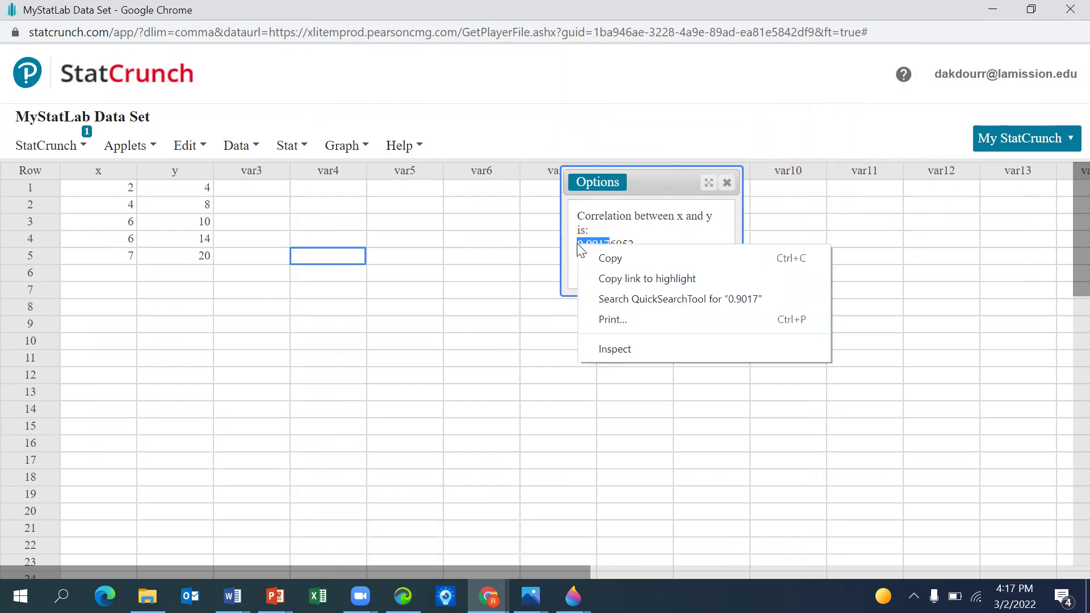
{"action": "left_click", "coordinate": [603, 258]}
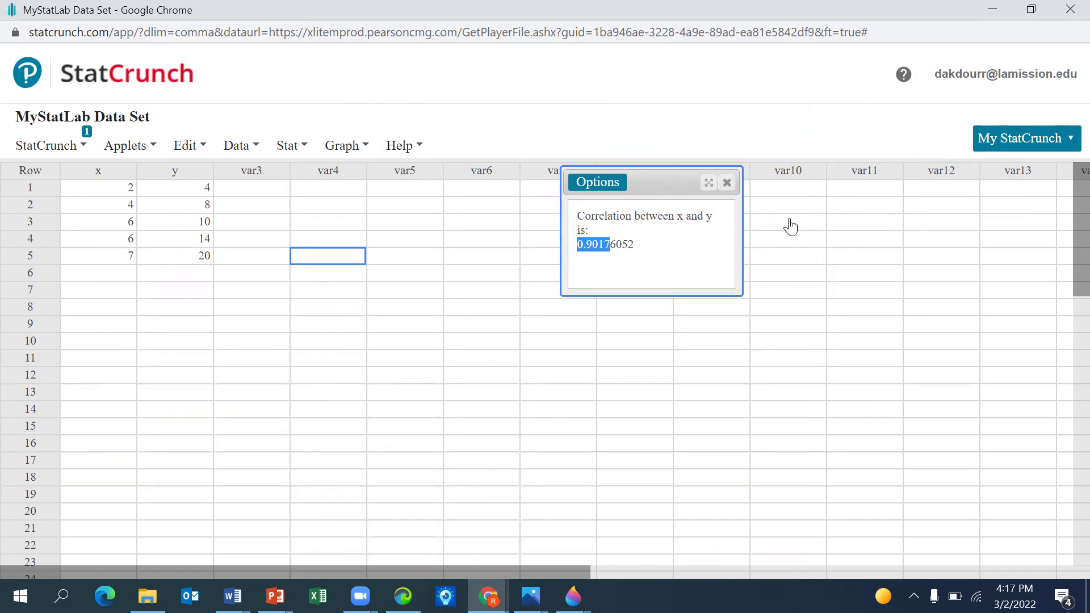
{"action": "left_click", "coordinate": [995, 11]}
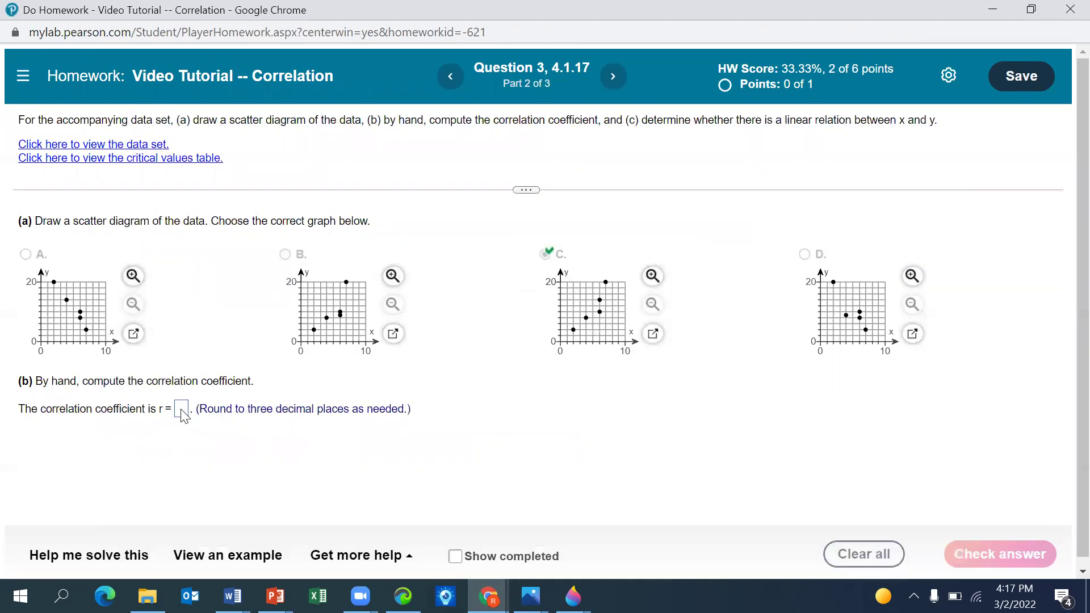
{"action": "left_click", "coordinate": [181, 410]}
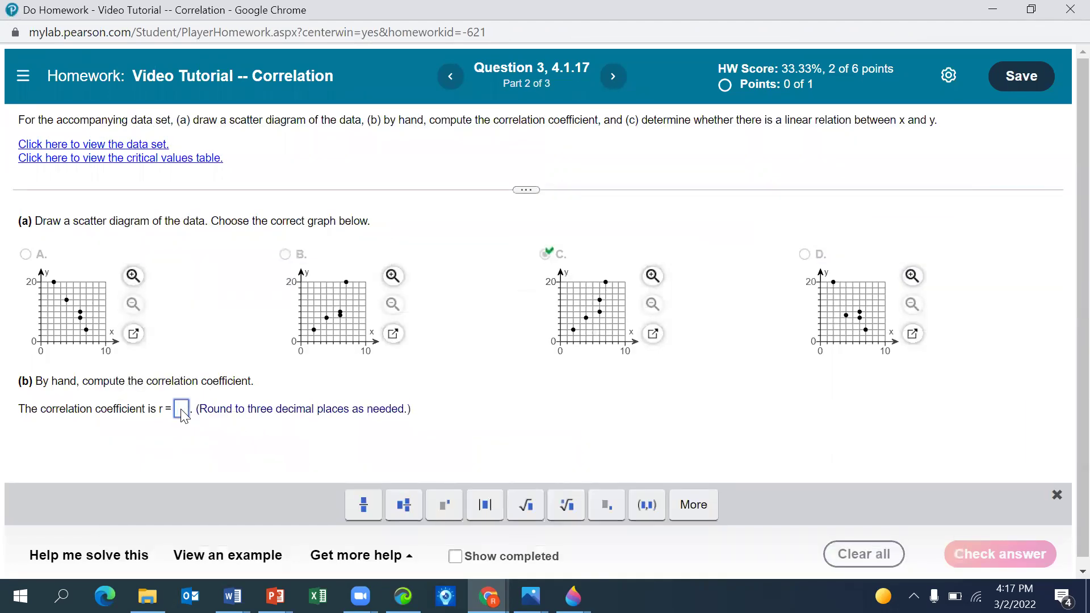
{"action": "key", "text": "ctrl+v"}
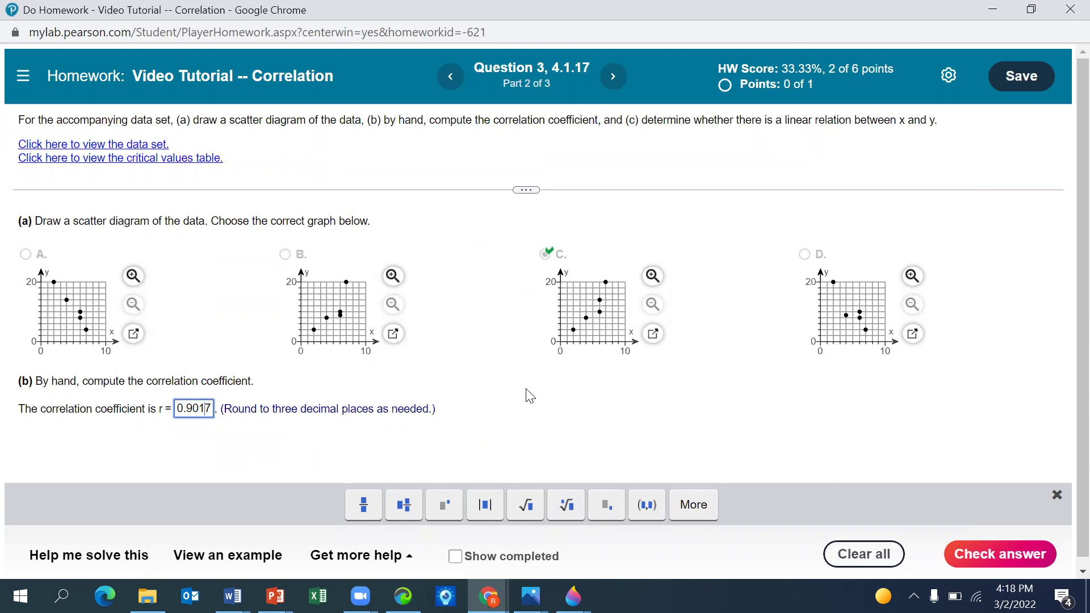
Step: Round the correlation coefficient in part (b) to 0.902, check the answer, and dismiss the feedback
{"action": "key", "text": "BackSpace"}
{"action": "key", "text": "BackSpace"}
{"action": "type", "text": "2"}
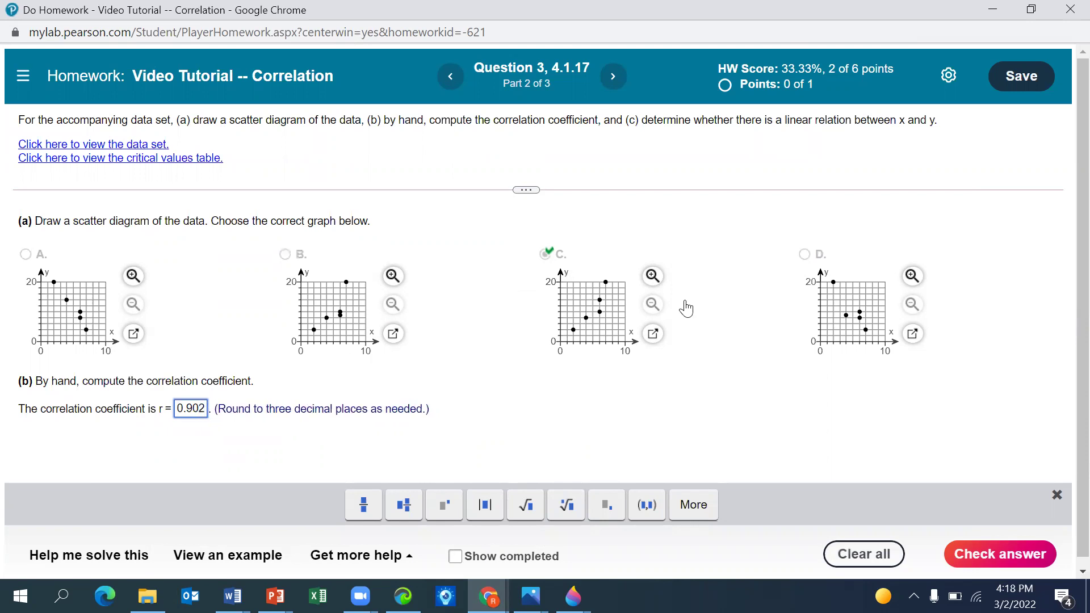
{"action": "left_click", "coordinate": [1000, 556]}
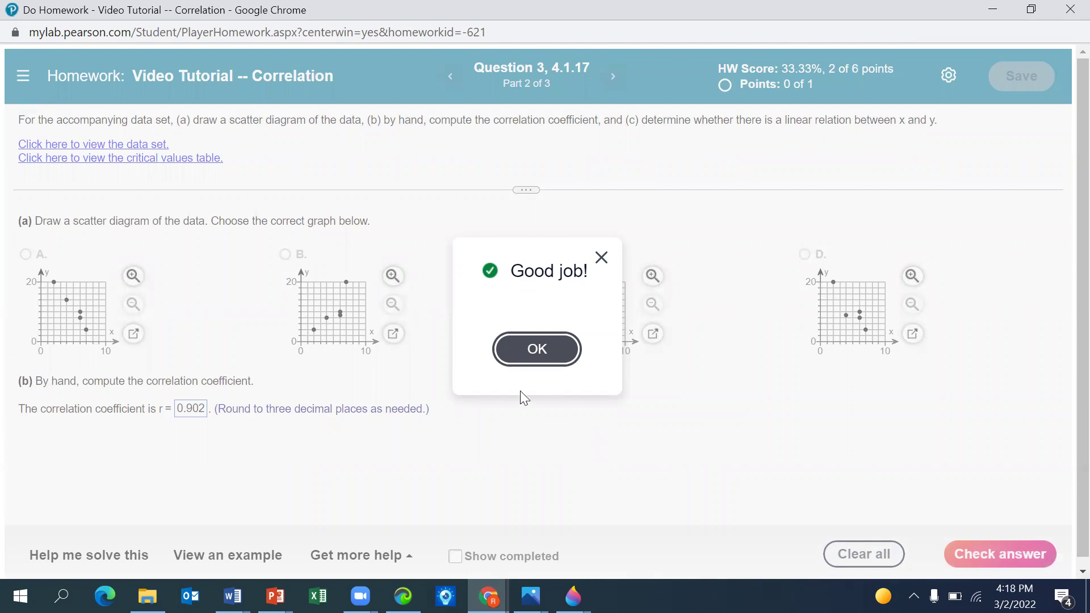
{"action": "left_click", "coordinate": [537, 350]}
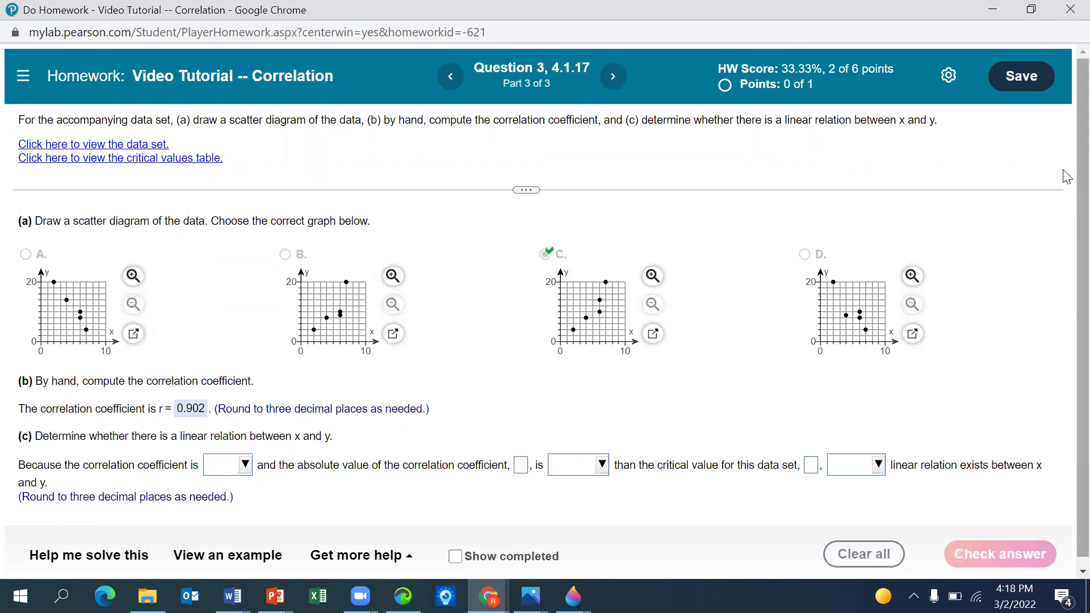
Step: Open the critical values table, copy the value 0.878 for n = 5, and minimize the table
{"action": "scroll", "coordinate": [1065, 193], "scroll_direction": "down", "scroll_amount": 1}
{"action": "scroll", "coordinate": [1065, 207], "scroll_direction": "down", "scroll_amount": 1}
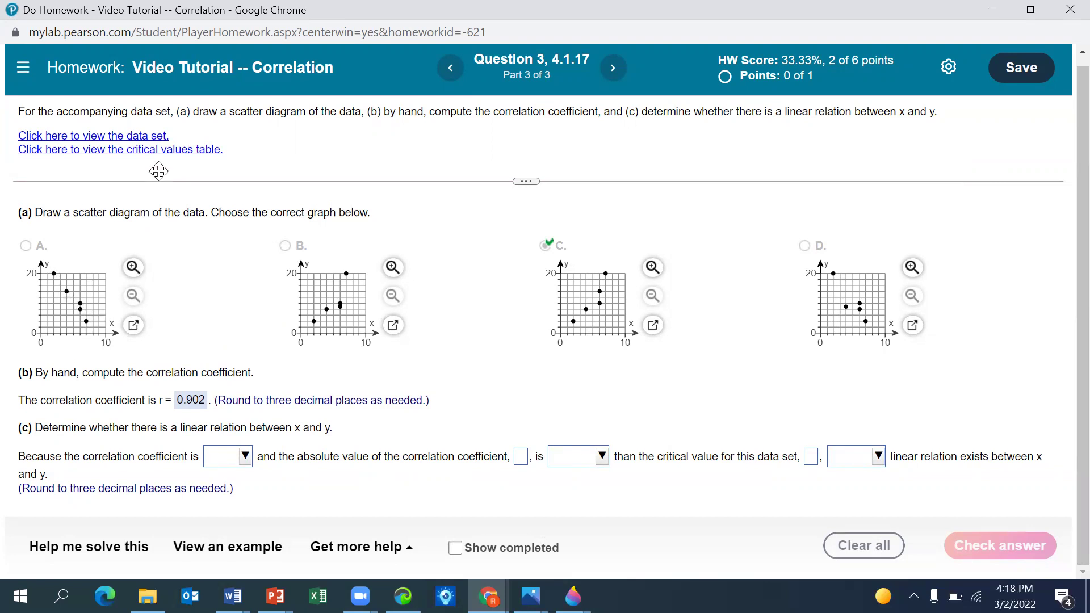
{"action": "left_click", "coordinate": [165, 150]}
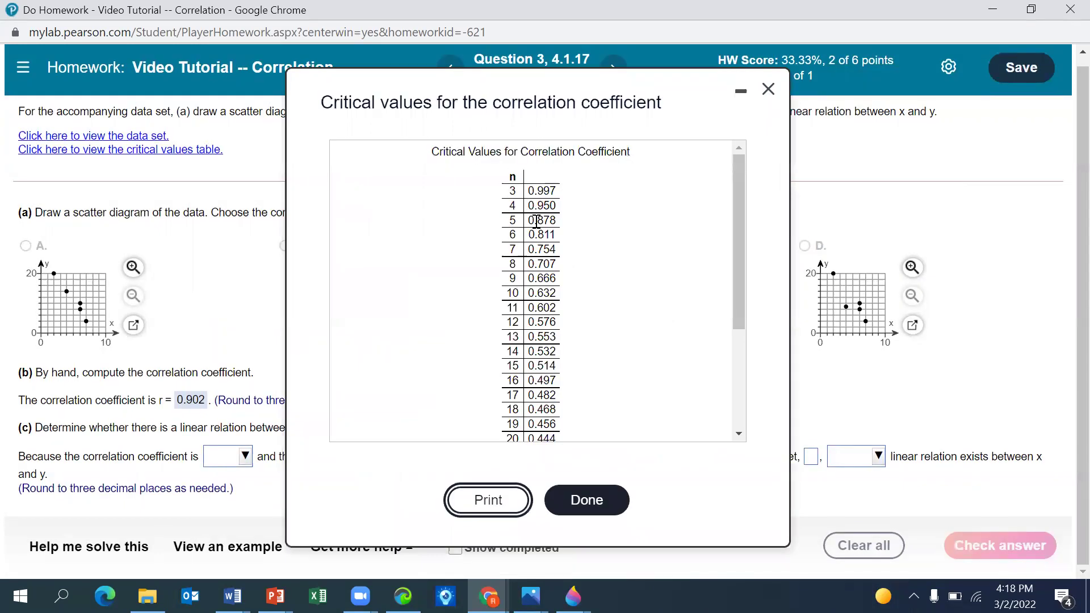
{"action": "left_click_drag", "start_coordinate": [558, 221], "coordinate": [531, 221]}
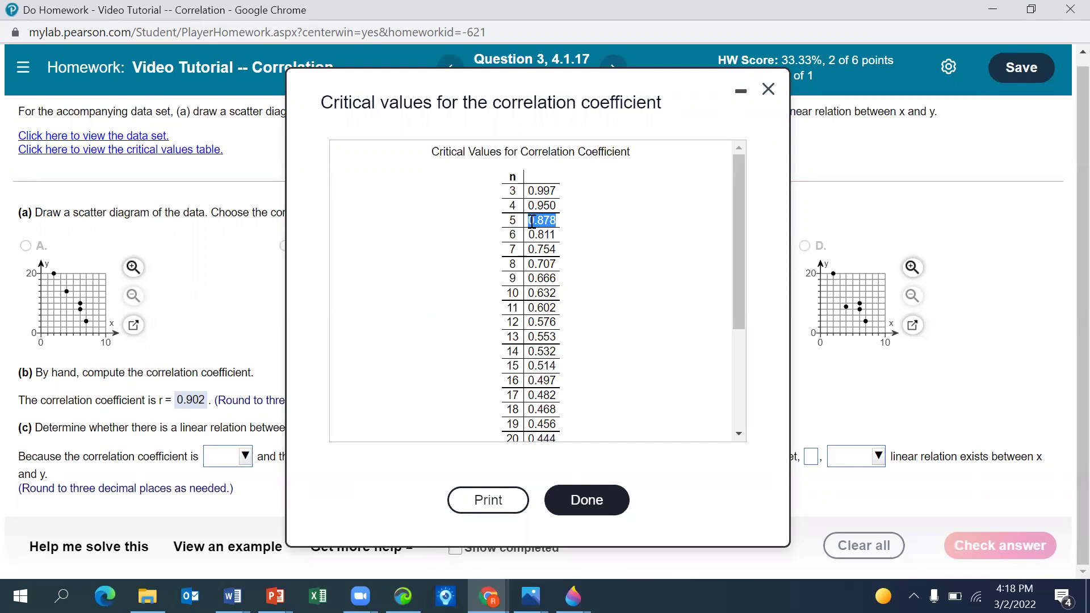
{"action": "right_click", "coordinate": [531, 221]}
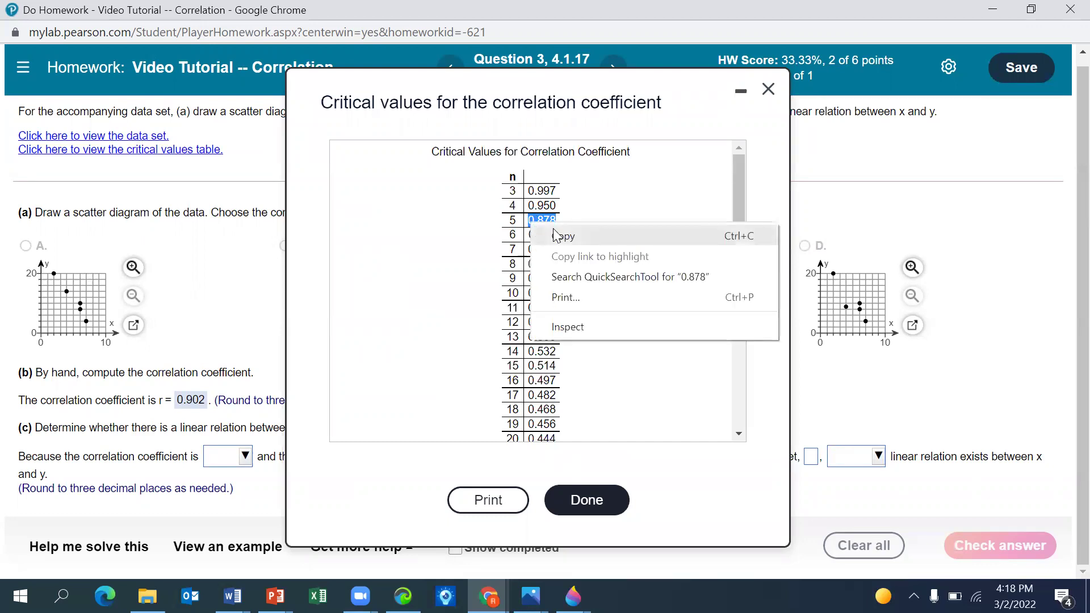
{"action": "left_click", "coordinate": [555, 237]}
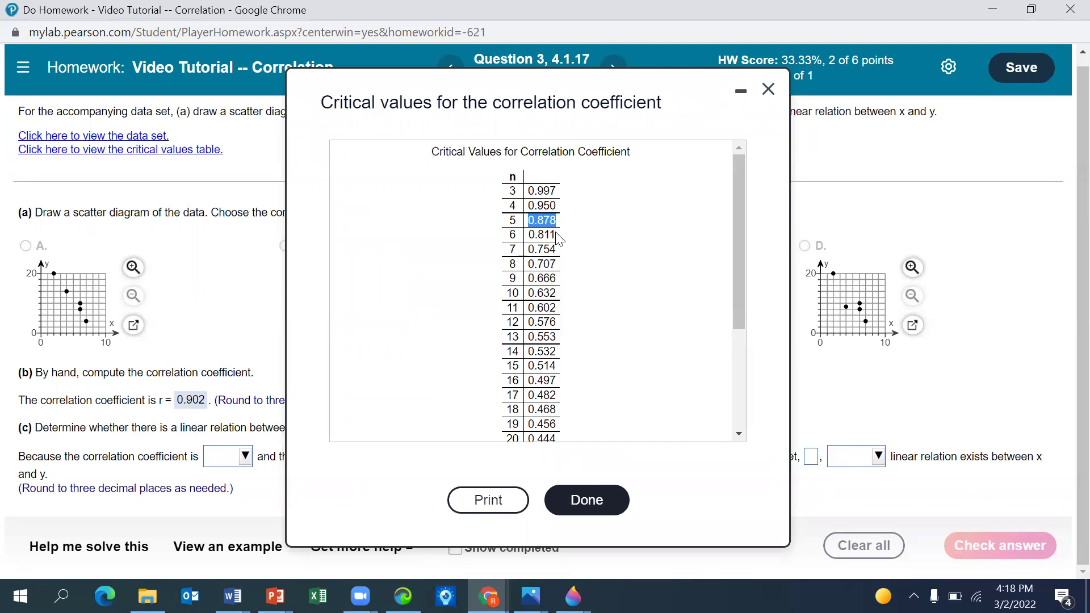
{"action": "left_click", "coordinate": [740, 92]}
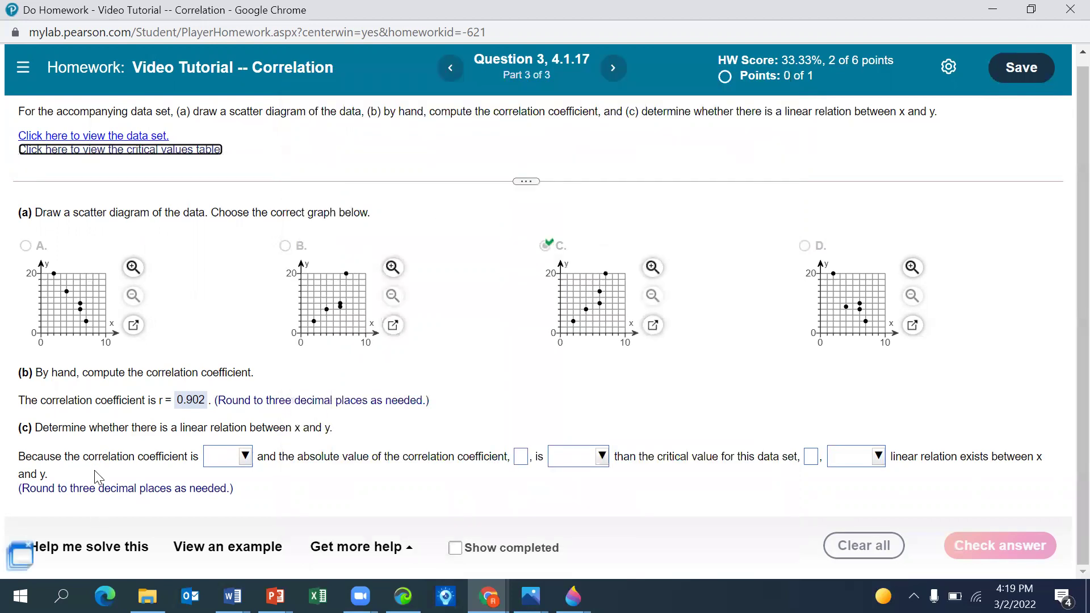
Step: In part (c), state that the correlation coefficient is positive and enter 0.902 as its absolute value
{"action": "left_click", "coordinate": [245, 456]}
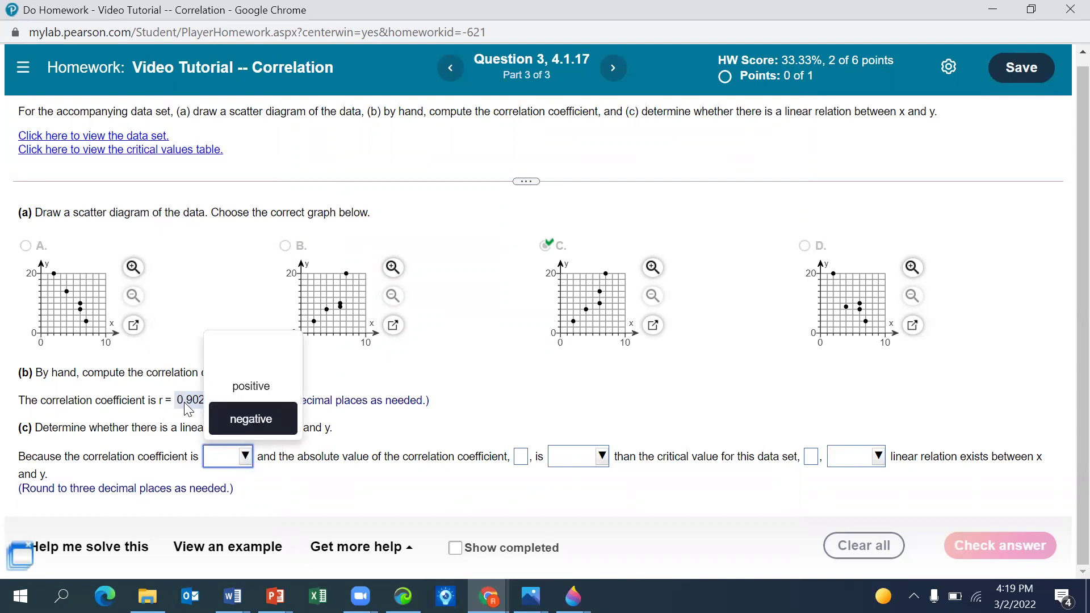
{"action": "left_click", "coordinate": [251, 386]}
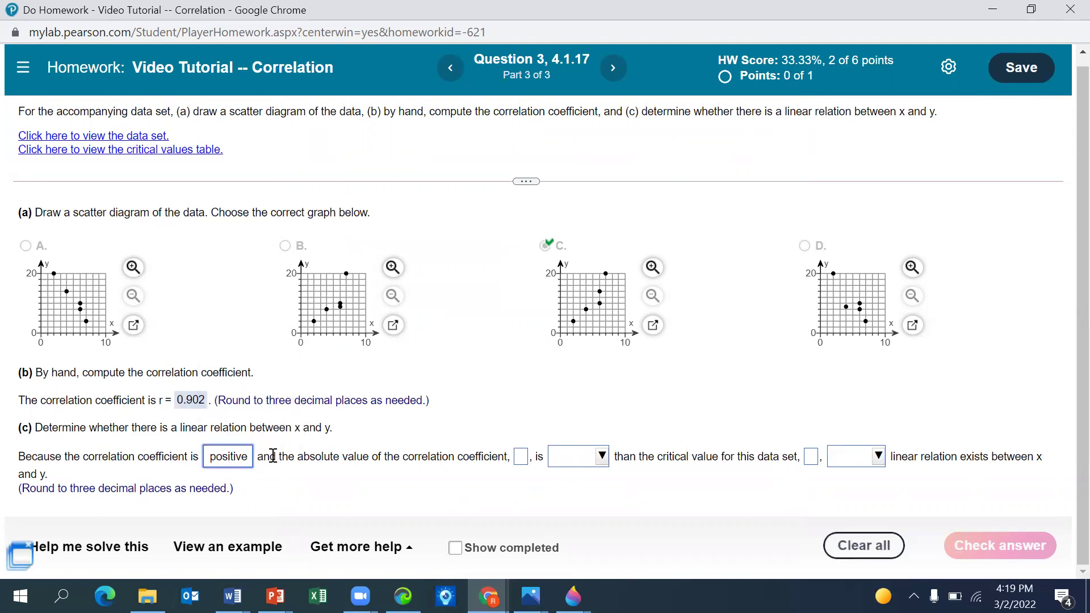
{"action": "left_click", "coordinate": [522, 461]}
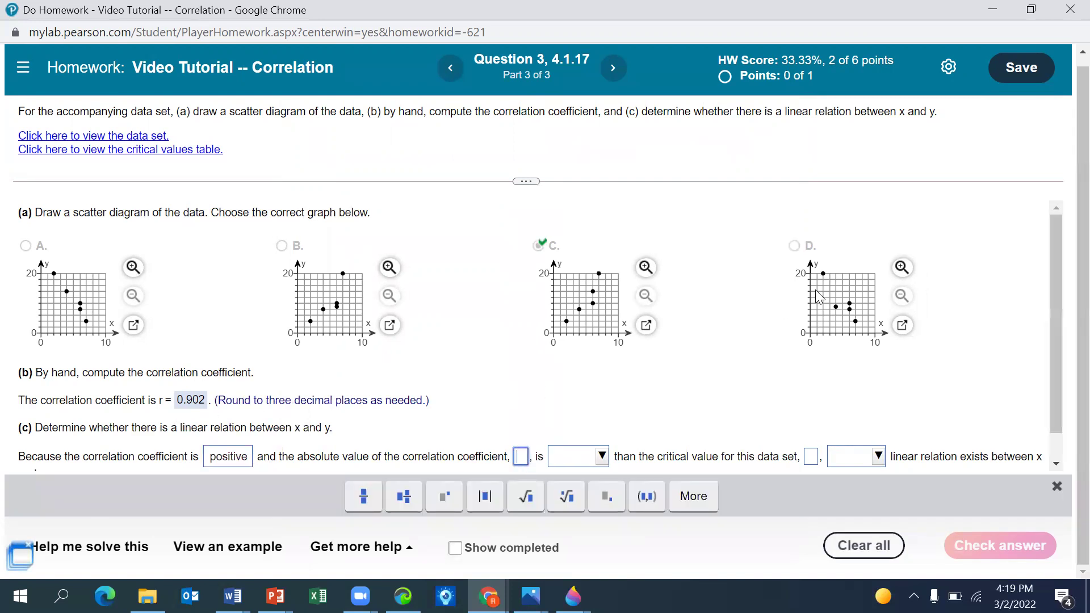
{"action": "type", "text": "0.902"}
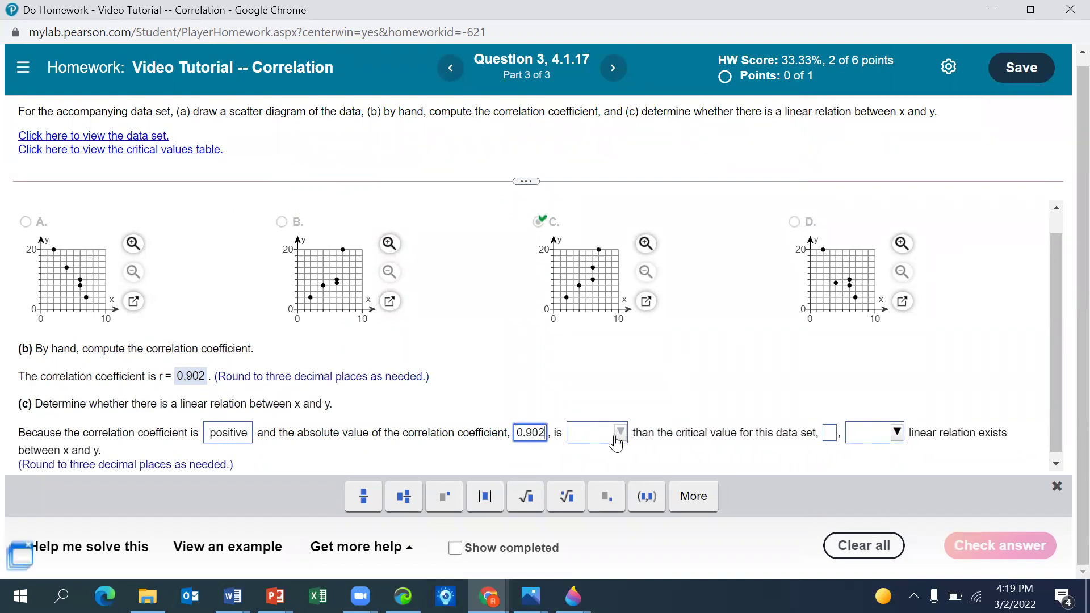
Step: Enter 0.878 as the critical value in part (c) and set the comparison to greater
{"action": "left_click", "coordinate": [618, 440]}
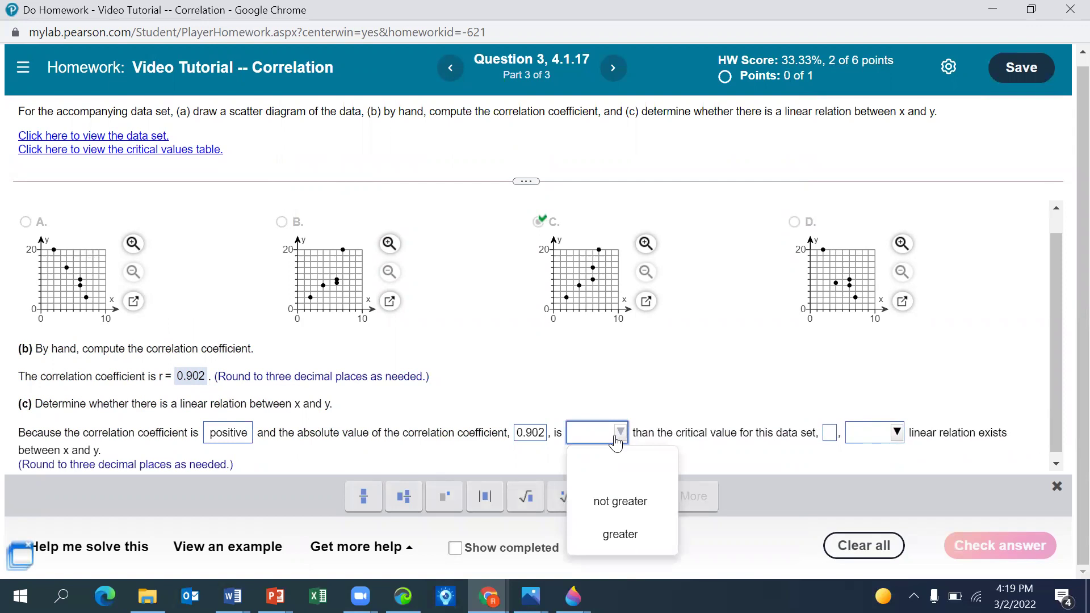
{"action": "left_click", "coordinate": [830, 438]}
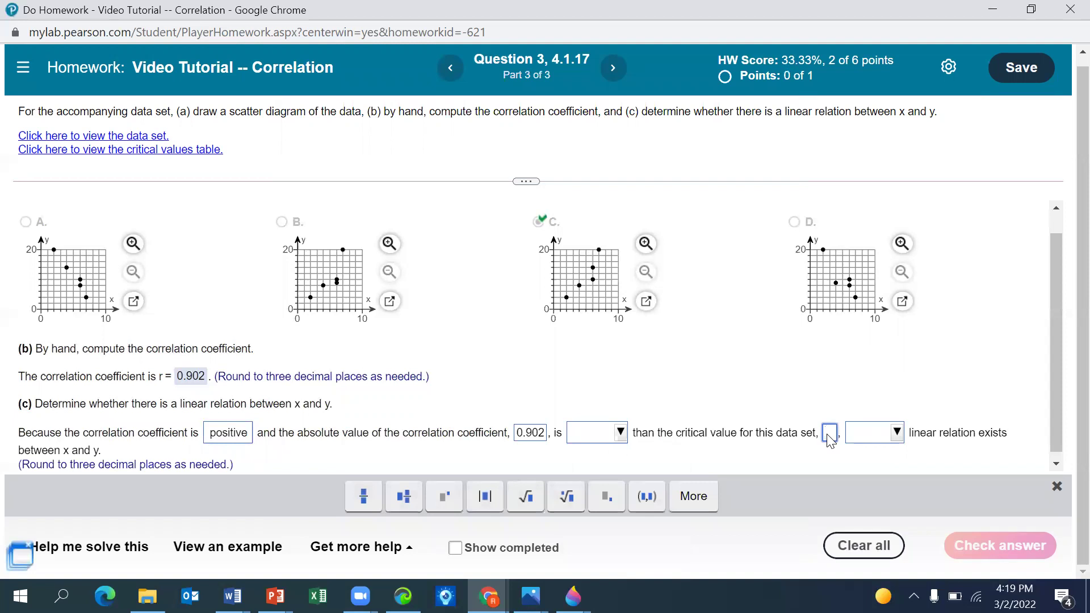
{"action": "type", "text": "0.878"}
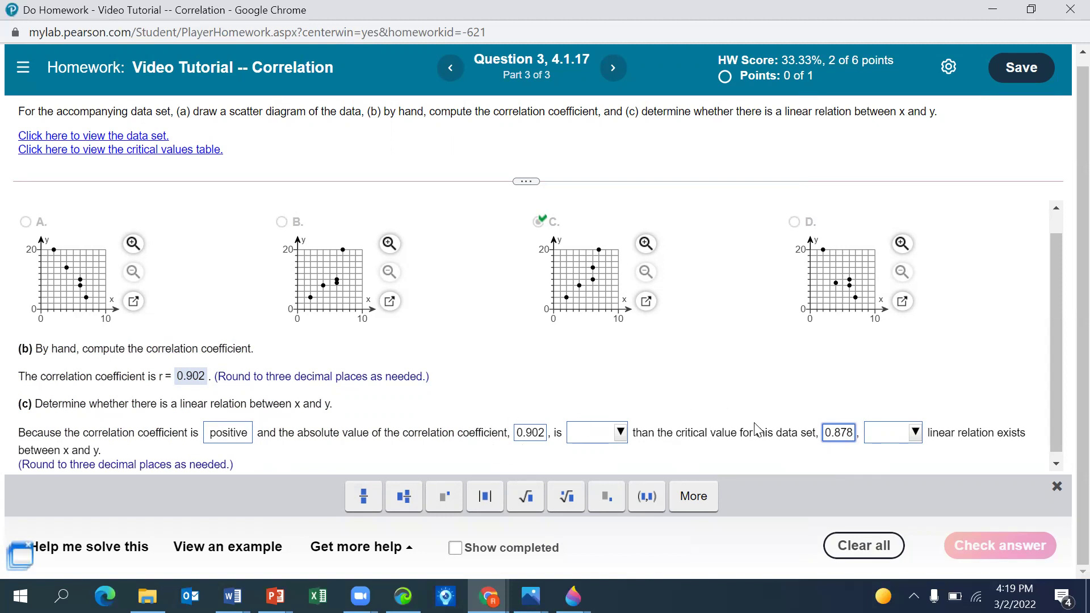
{"action": "left_click", "coordinate": [621, 433]}
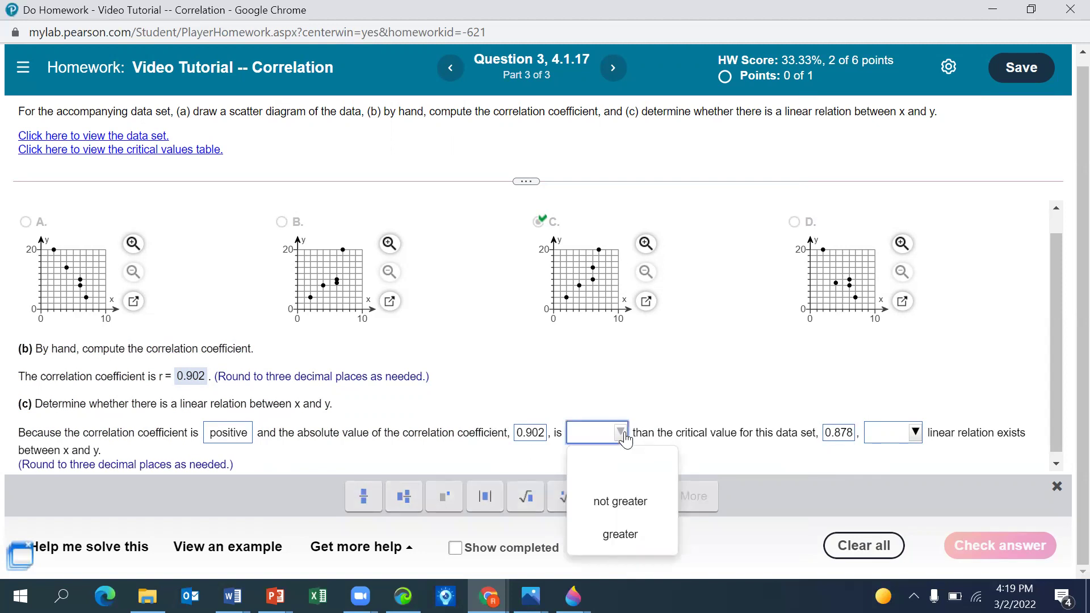
{"action": "left_click", "coordinate": [632, 534]}
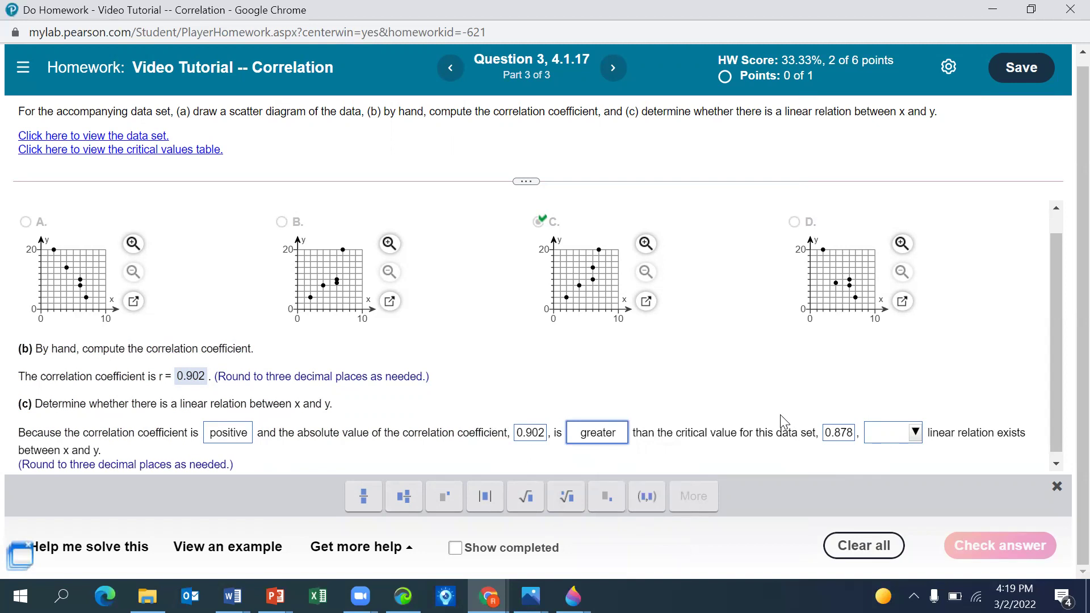
Step: Complete part (c) by stating that a positive linear relation exists between x and y, and check the answer
{"action": "left_click", "coordinate": [915, 432]}
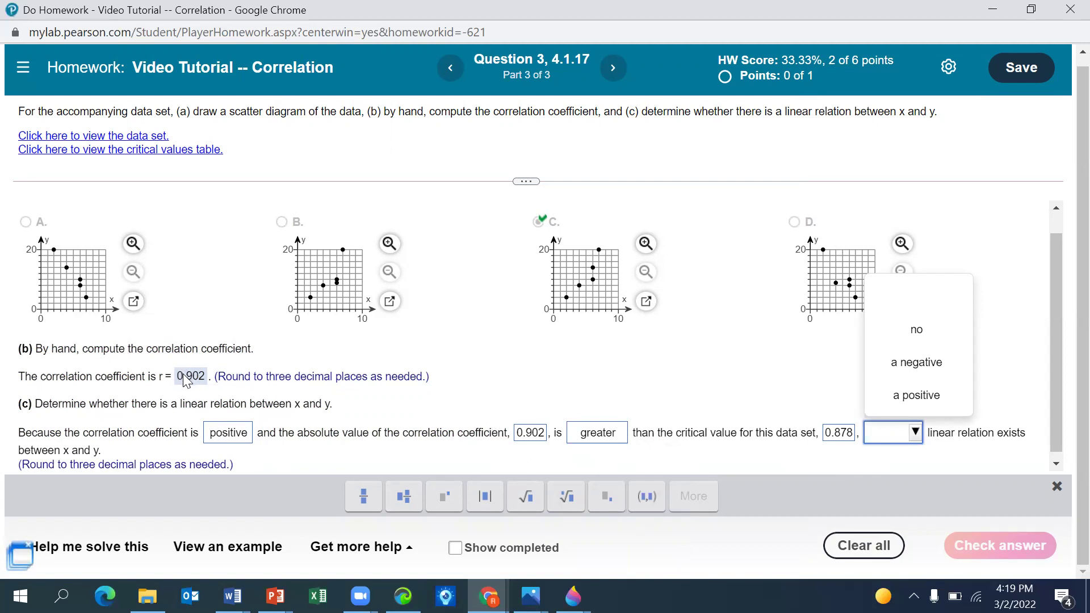
{"action": "left_click", "coordinate": [905, 401]}
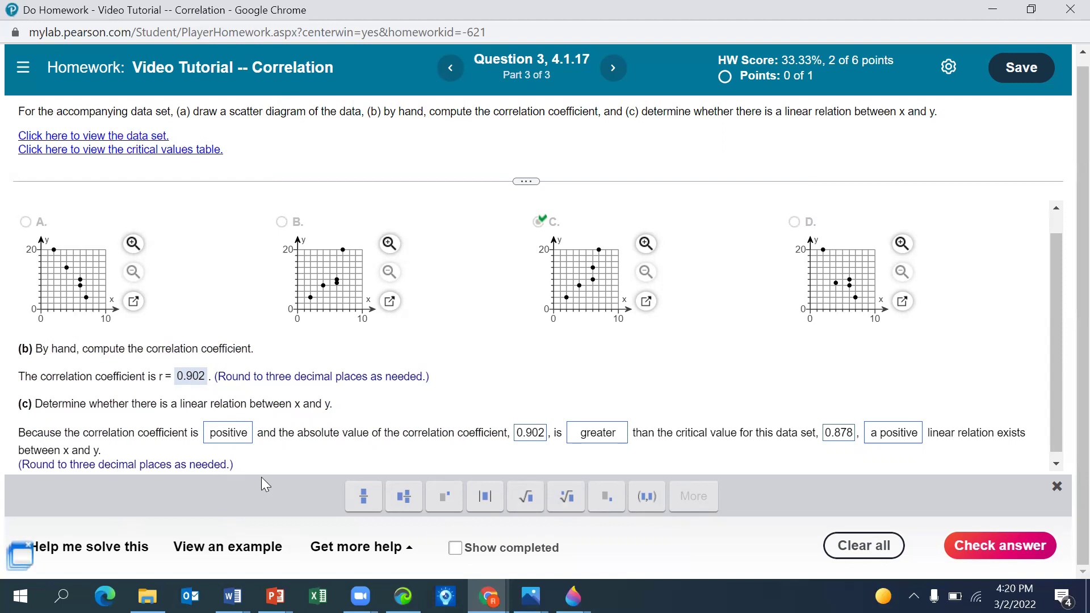
{"action": "left_click", "coordinate": [986, 542]}
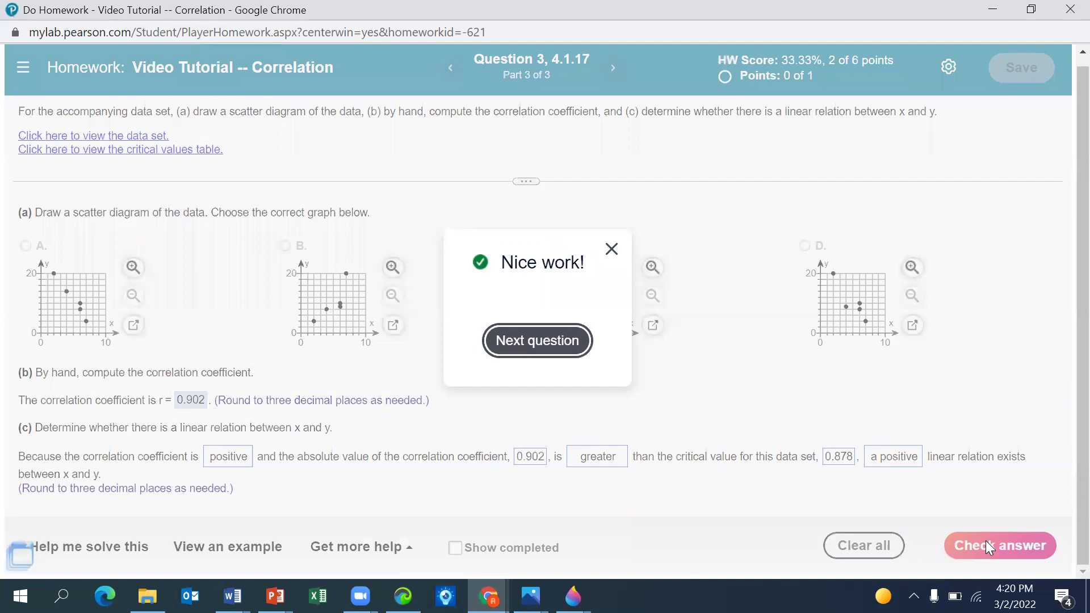
Step: Proceed to question 6, skipping questions 4 and 5 without answering them
{"action": "left_click", "coordinate": [534, 342]}
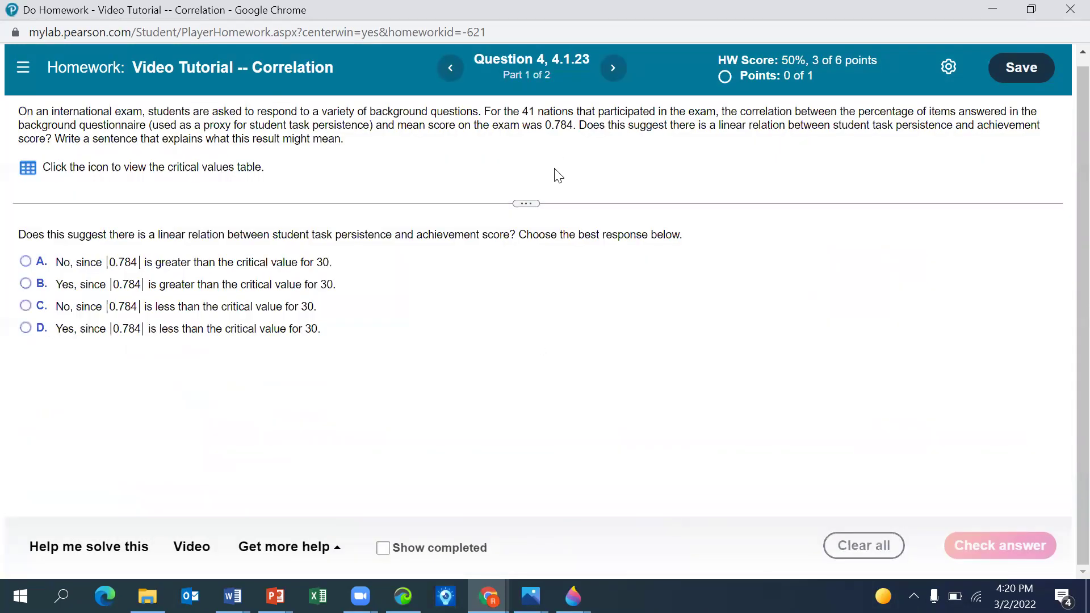
{"action": "left_click", "coordinate": [613, 68]}
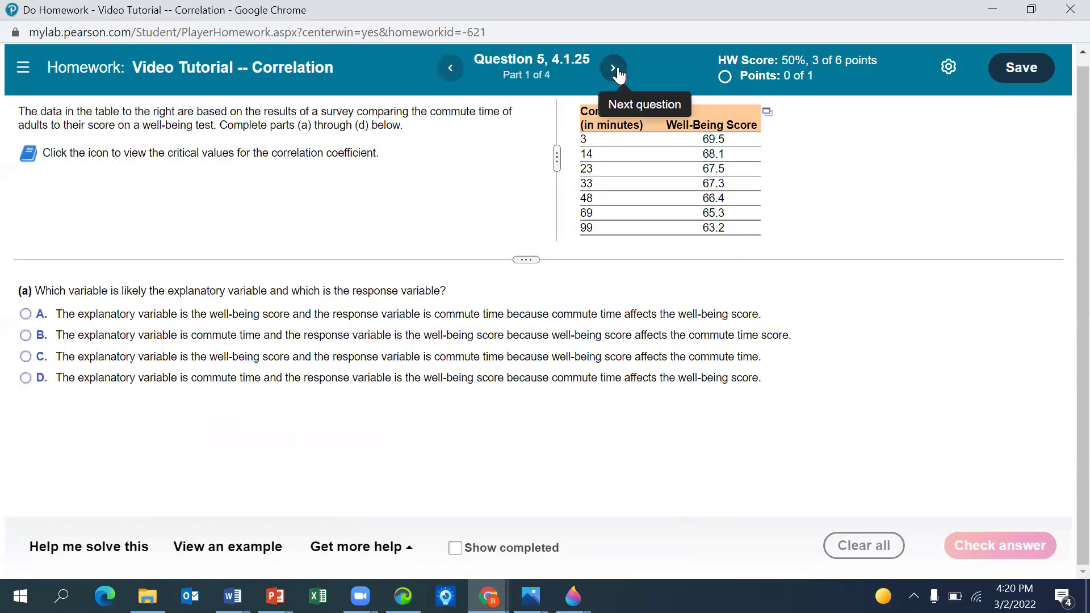
{"action": "left_click", "coordinate": [616, 69]}
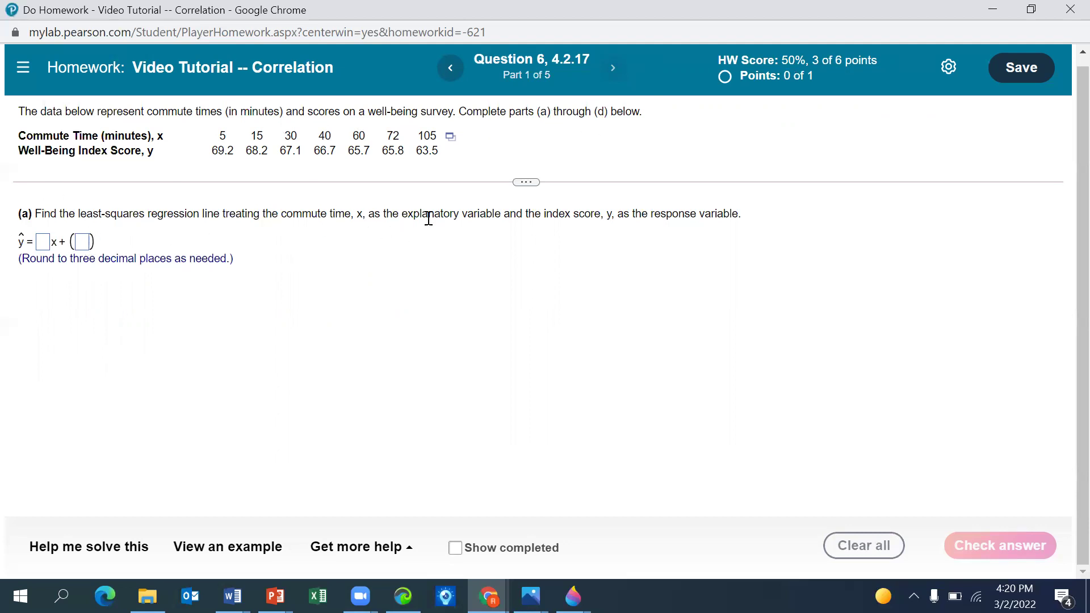
Step: Open question 6's commute time and well-being data in StatCrunch
{"action": "left_click", "coordinate": [452, 139]}
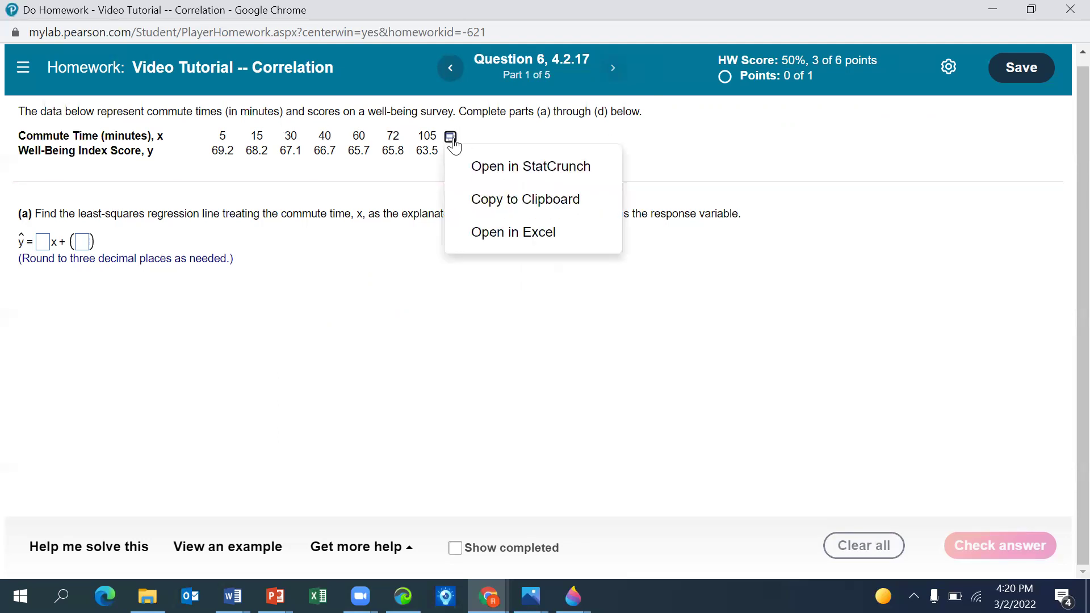
{"action": "left_click", "coordinate": [488, 166]}
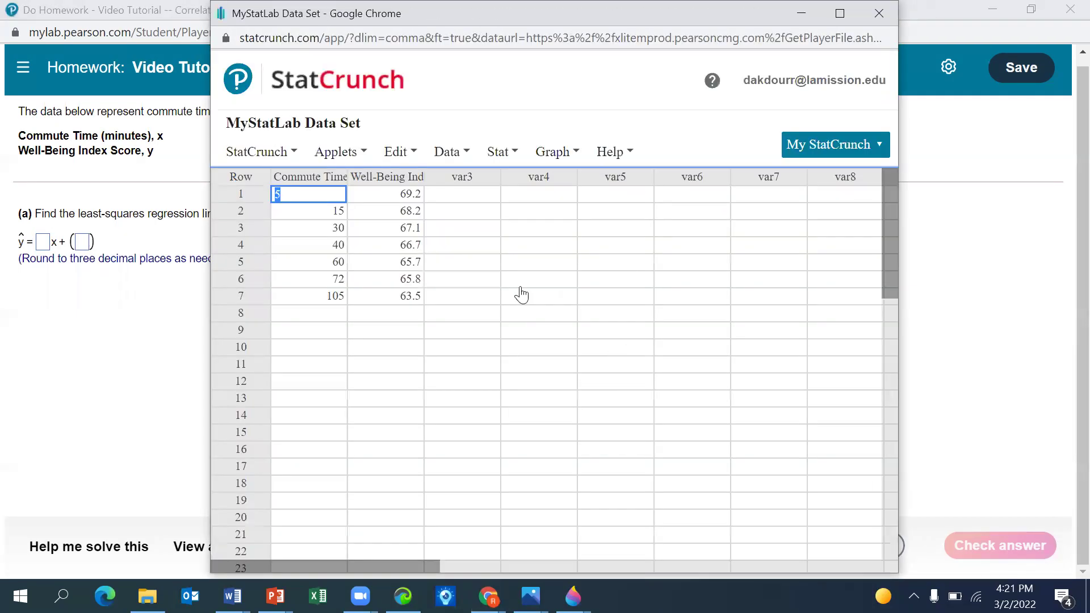
{"action": "left_click", "coordinate": [580, 244]}
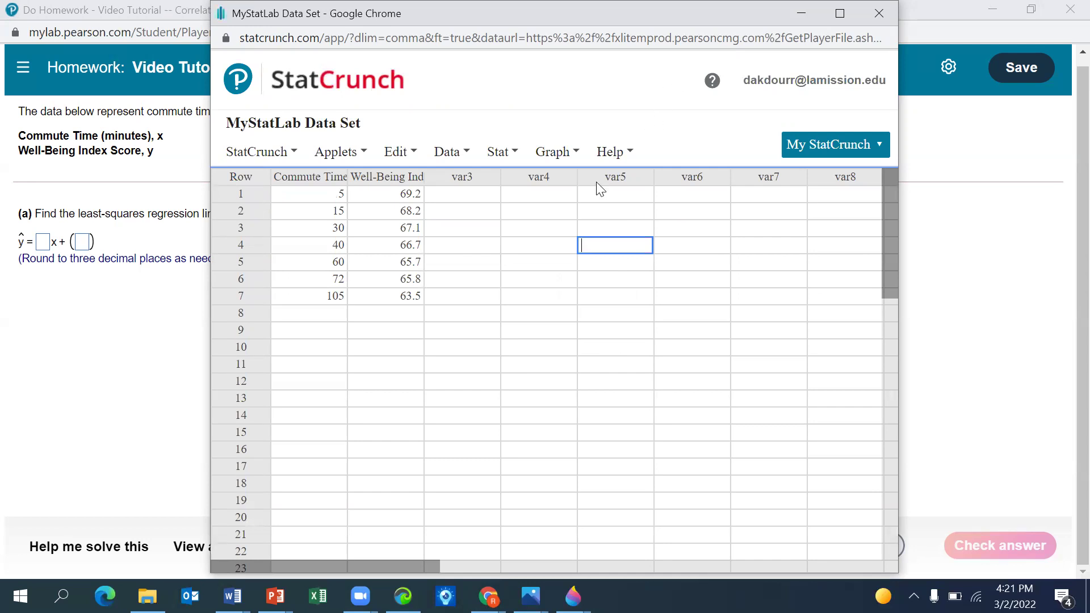
Step: Compute a simple linear regression with Commute Time (min),x as the X variable and Well-Being Index score,y as the Y variable
{"action": "left_click", "coordinate": [502, 152]}
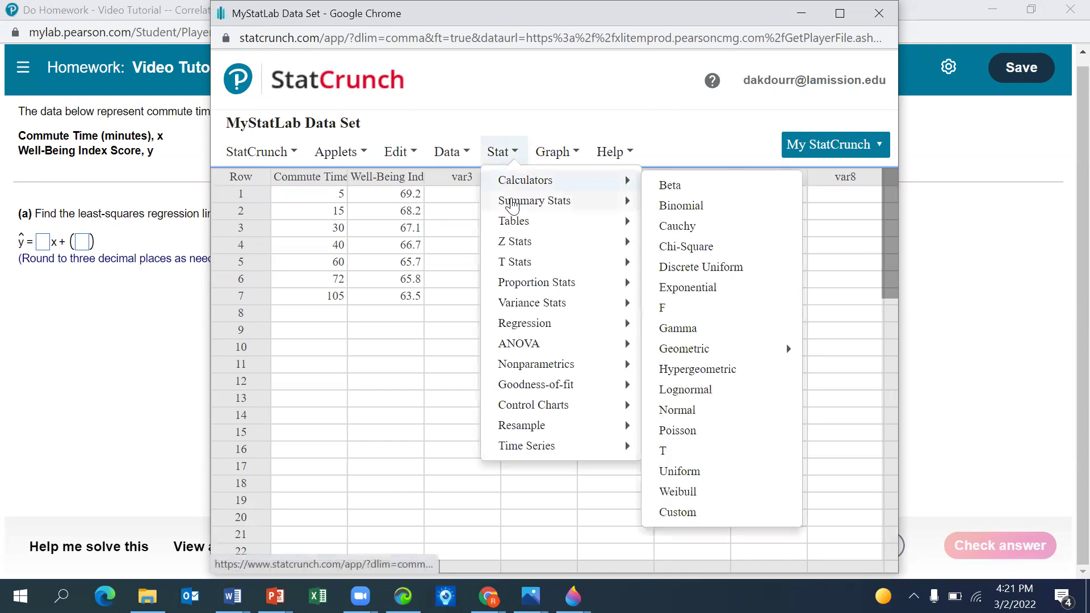
{"action": "mouse_move", "coordinate": [525, 202]}
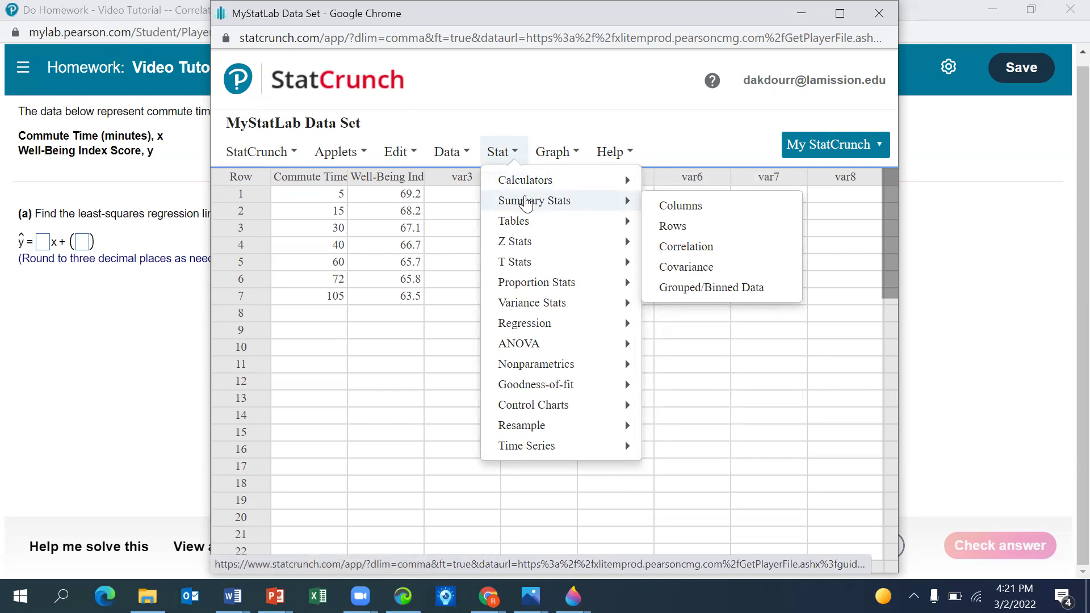
{"action": "mouse_move", "coordinate": [528, 325]}
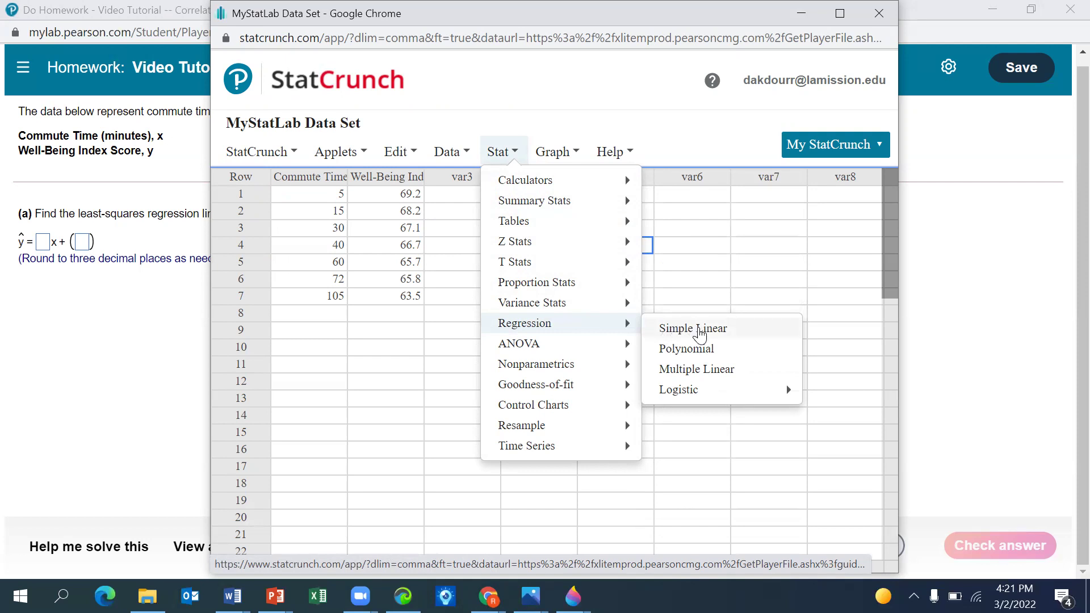
{"action": "left_click", "coordinate": [701, 332]}
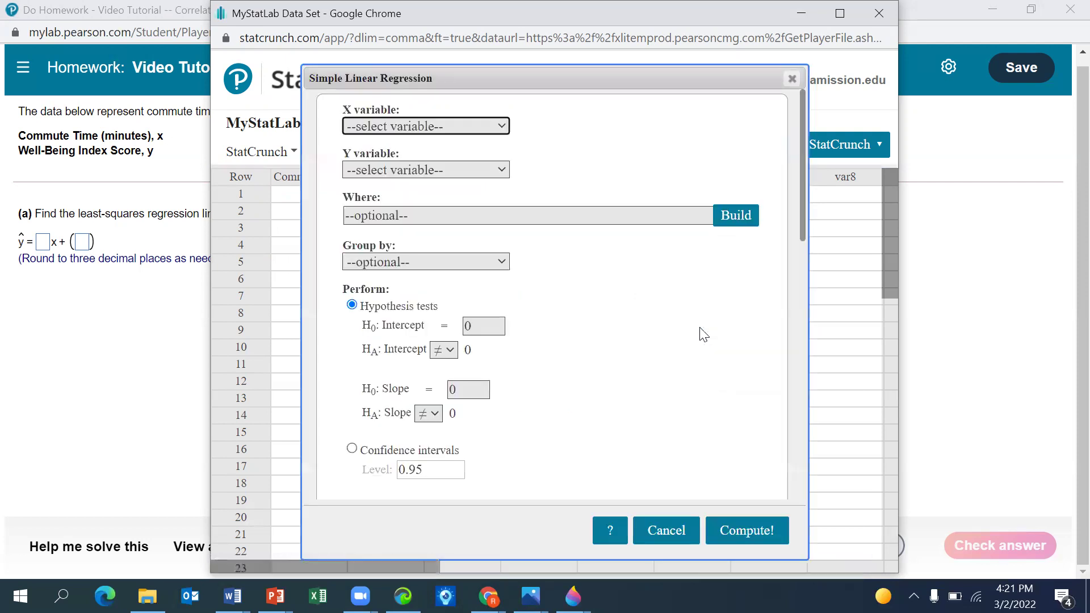
{"action": "left_click_drag", "start_coordinate": [562, 77], "coordinate": [651, 73]}
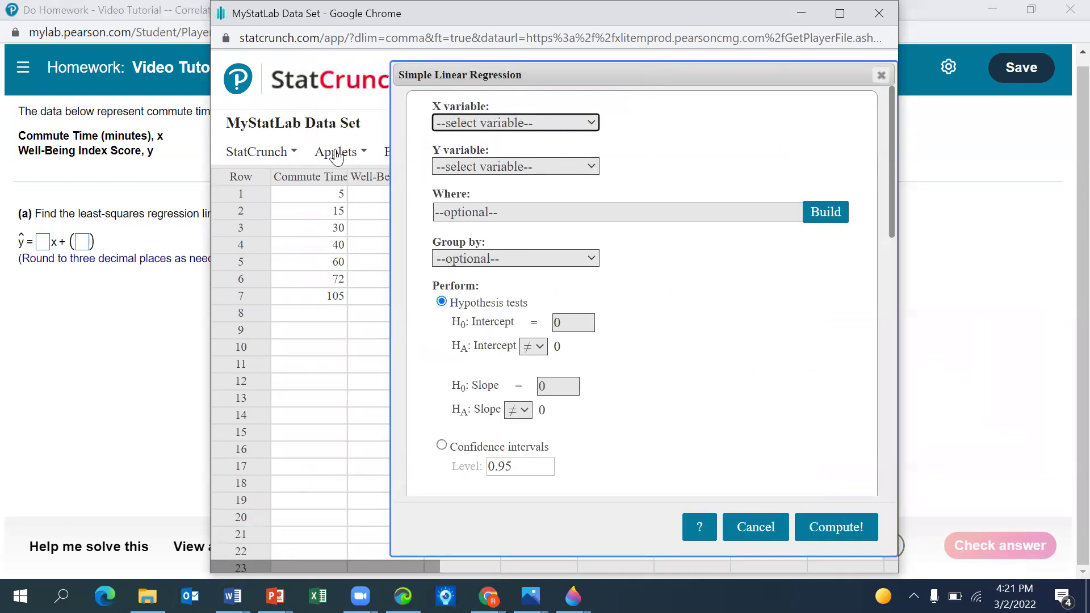
{"action": "left_click", "coordinate": [550, 123]}
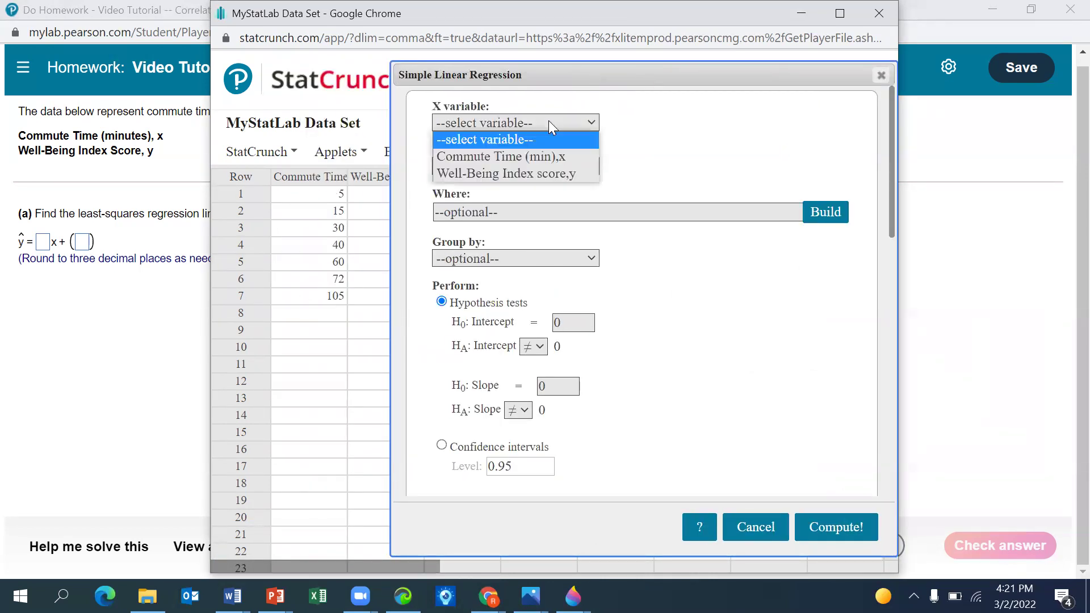
{"action": "left_click", "coordinate": [528, 155]}
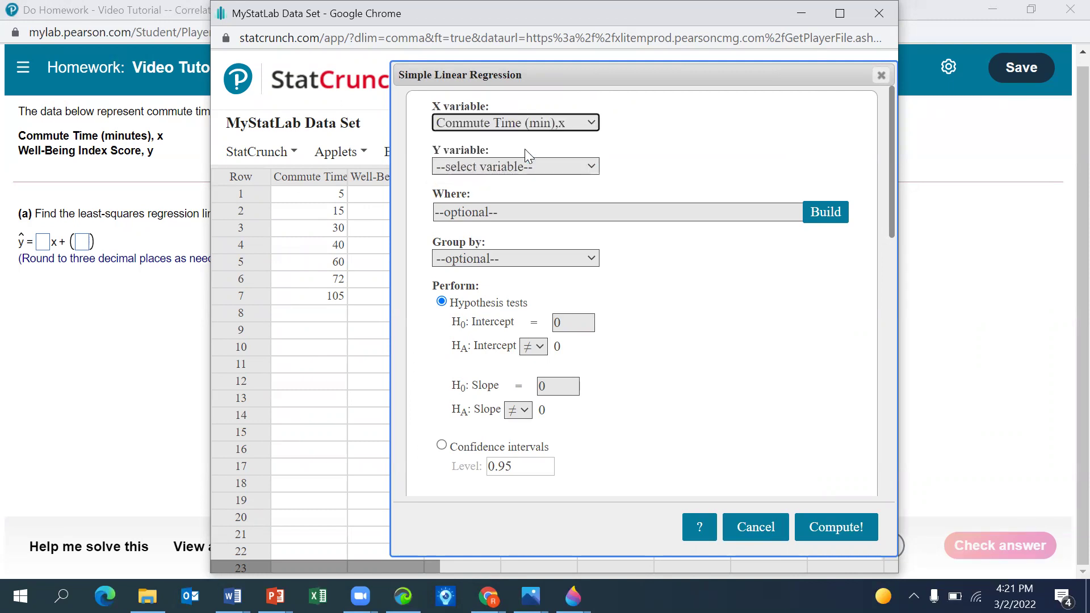
{"action": "left_click", "coordinate": [519, 167]}
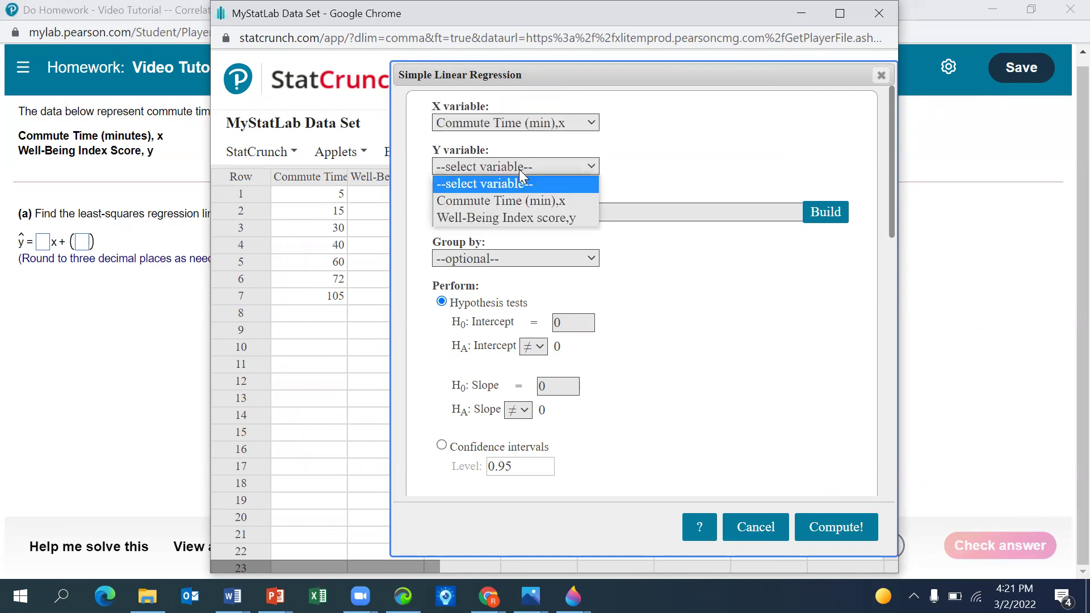
{"action": "left_click", "coordinate": [500, 217]}
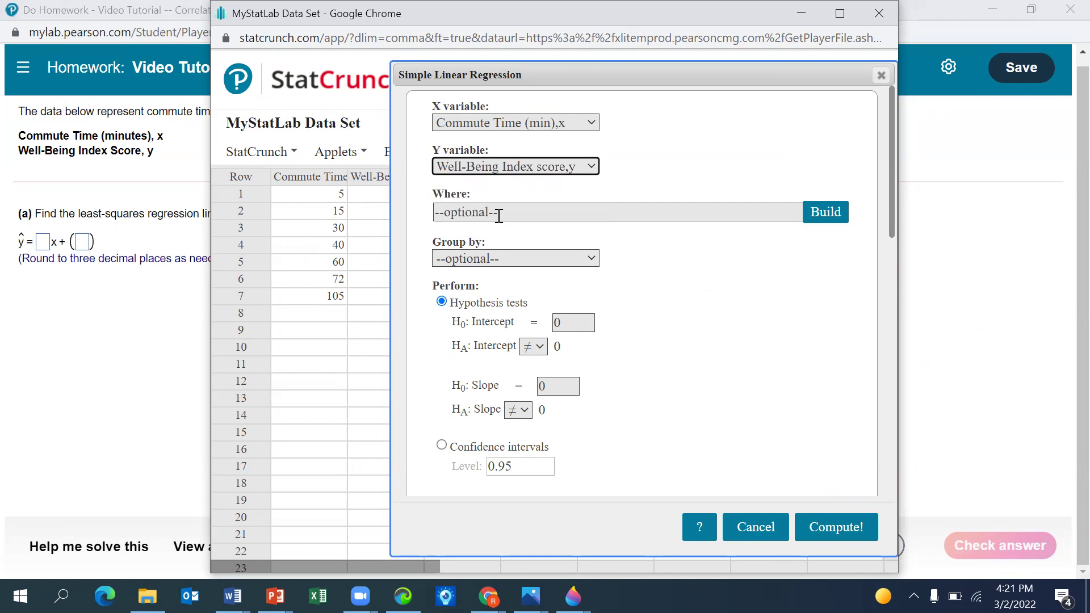
{"action": "left_click", "coordinate": [659, 294]}
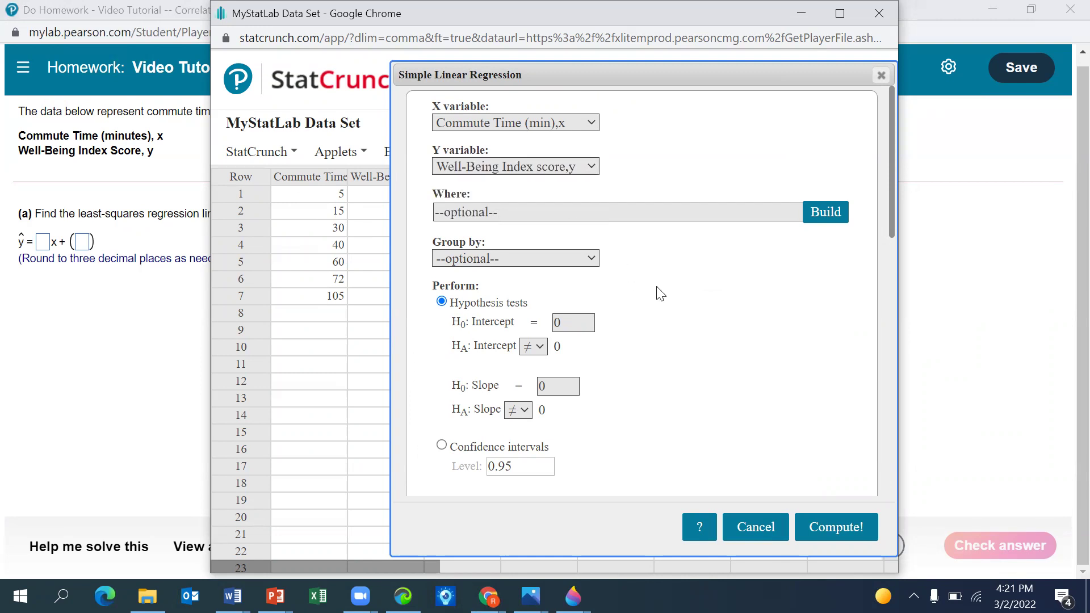
{"action": "left_click", "coordinate": [831, 527]}
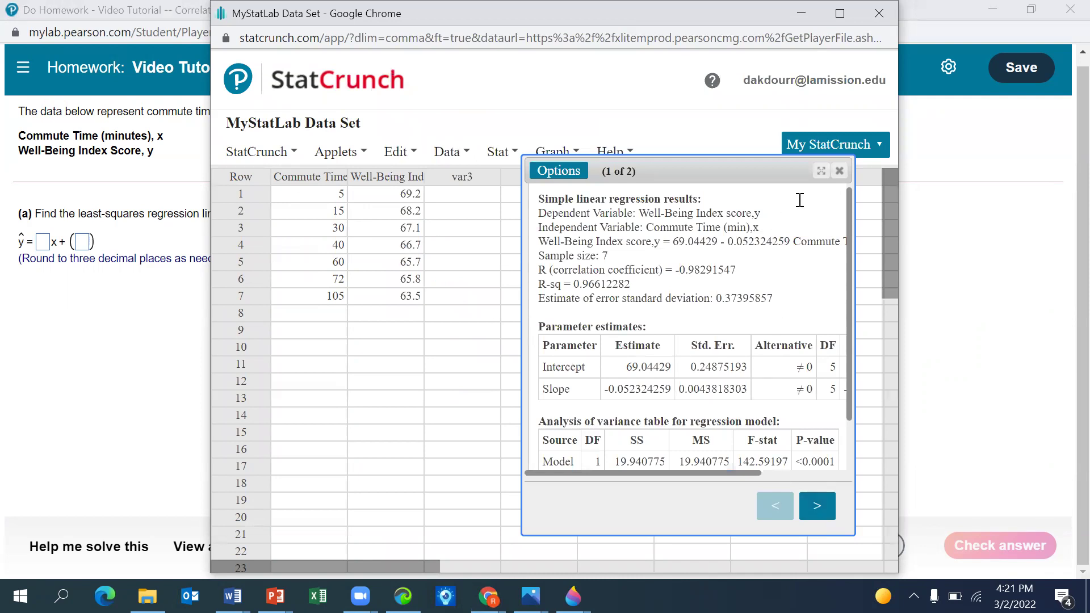
Step: Enlarge the regression results to fill the screen and highlight the regression equation line
{"action": "left_click", "coordinate": [822, 170]}
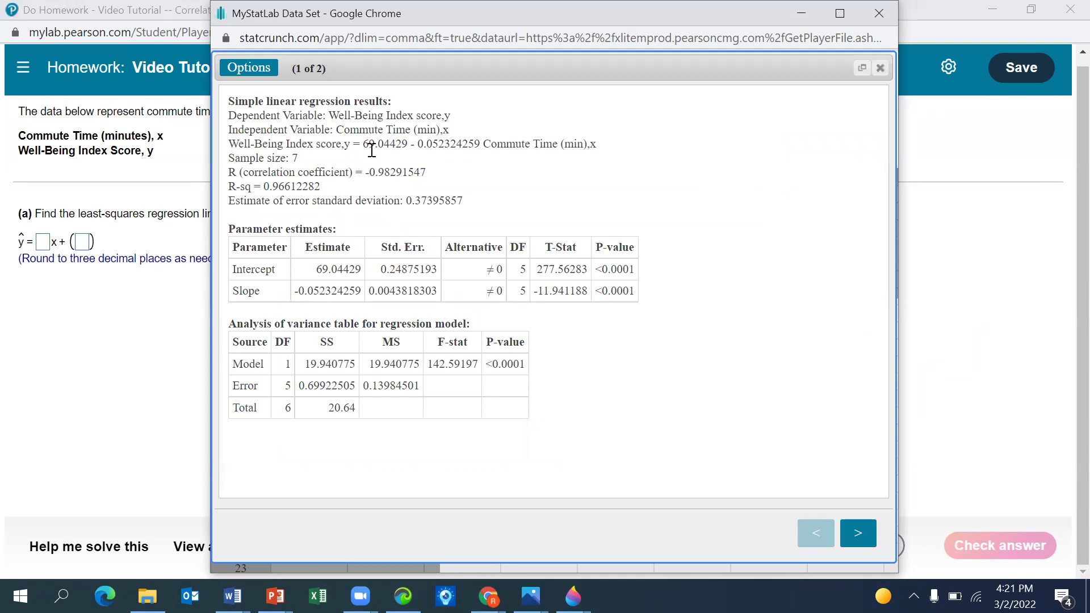
{"action": "scroll", "coordinate": [372, 148], "scroll_direction": "up", "scroll_amount": 2}
{"action": "scroll", "coordinate": [372, 147], "scroll_direction": "down", "scroll_amount": 2}
{"action": "triple_click", "coordinate": [405, 146]}
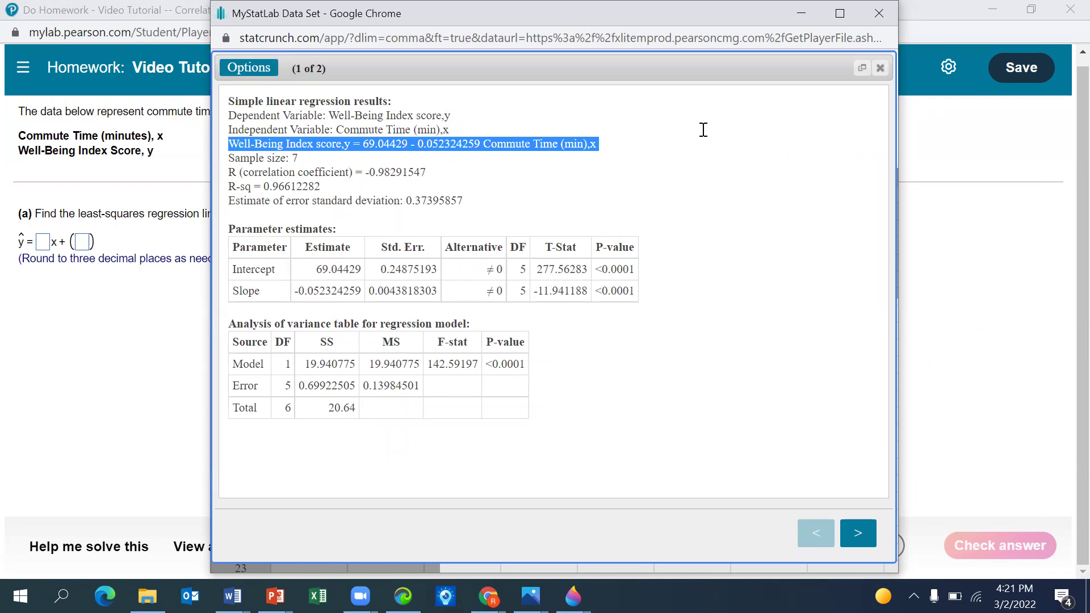
{"action": "left_click", "coordinate": [840, 13]}
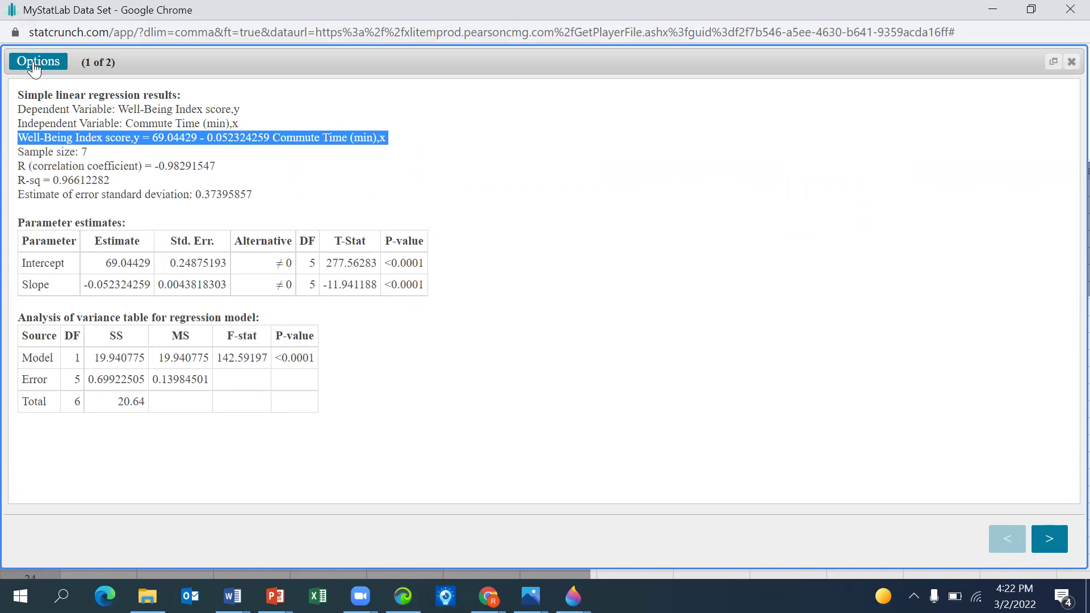
Step: Highlight the intercept in the regression equation and minimize the StatCrunch results to return to the homework
{"action": "left_click", "coordinate": [187, 140]}
{"action": "left_click_drag", "start_coordinate": [197, 138], "coordinate": [157, 140]}
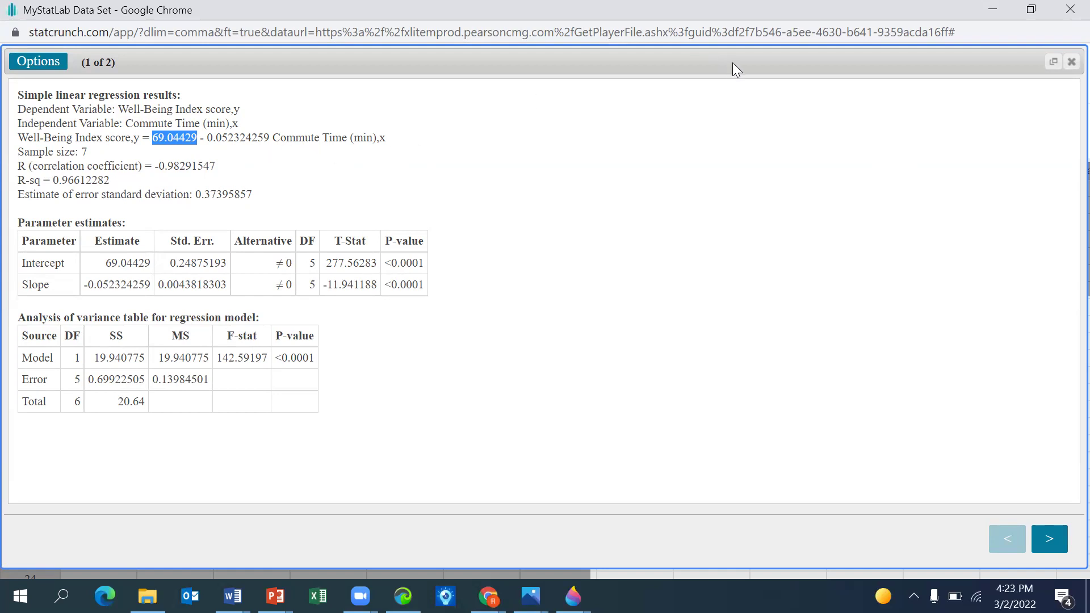
{"action": "left_click", "coordinate": [995, 8]}
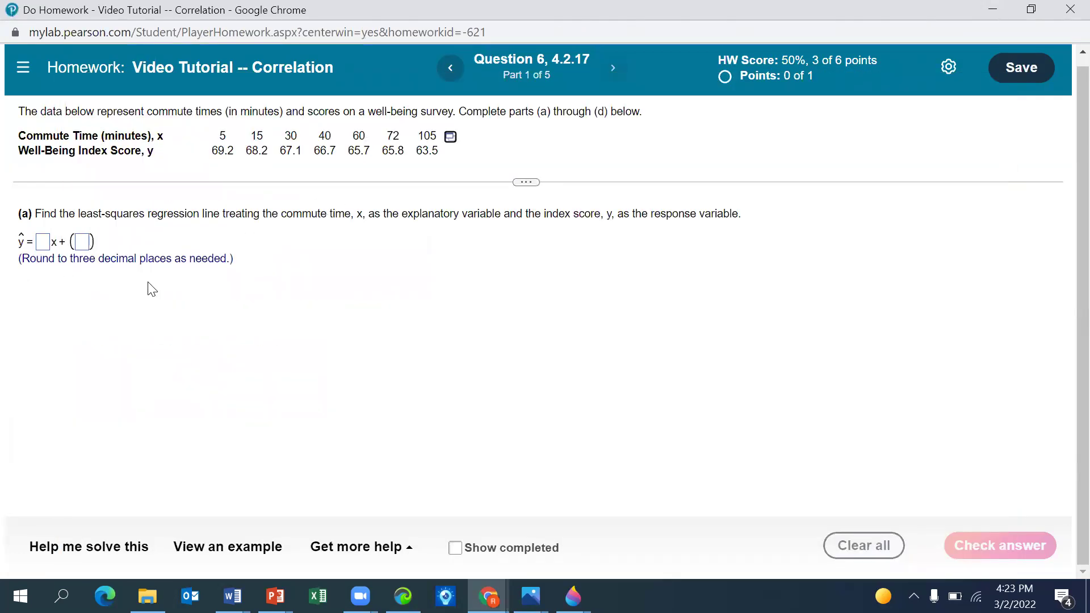
Step: Enter −0.052 as the slope and 69.044 as the constant of the least-squares regression line in part (a)
{"action": "left_click", "coordinate": [43, 244]}
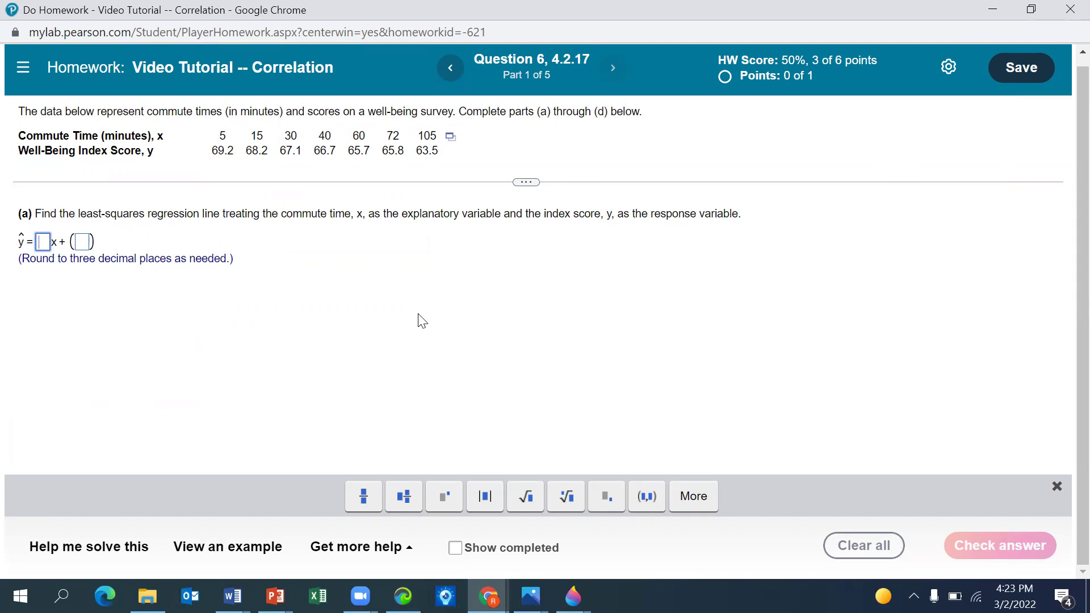
{"action": "type", "text": "-"}
{"action": "type", "text": "0."}
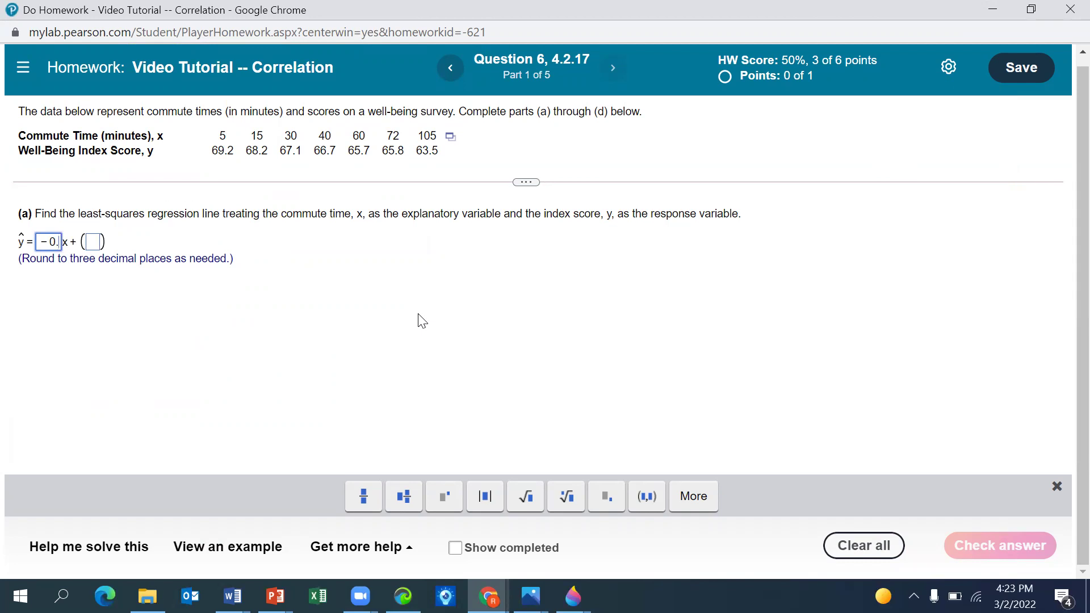
{"action": "type", "text": "052"}
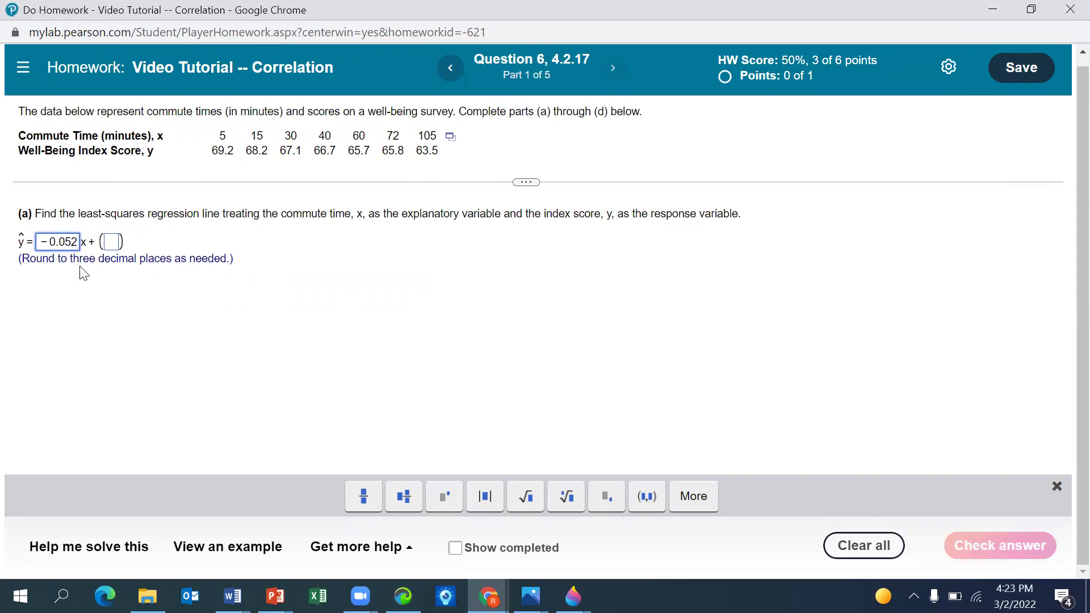
{"action": "left_click", "coordinate": [113, 247]}
{"action": "type", "text": "69.044"}
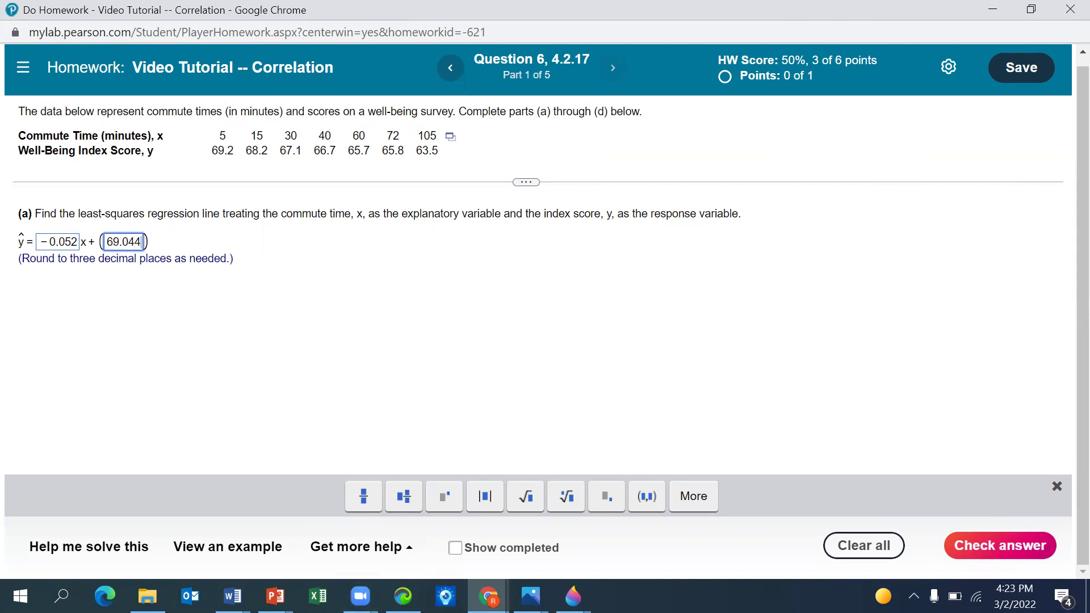
Step: Show the StatCrunch results beside the homework, compare the equation's slope with the entered answer, and close the StatCrunch window
{"action": "mouse_move", "coordinate": [489, 596]}
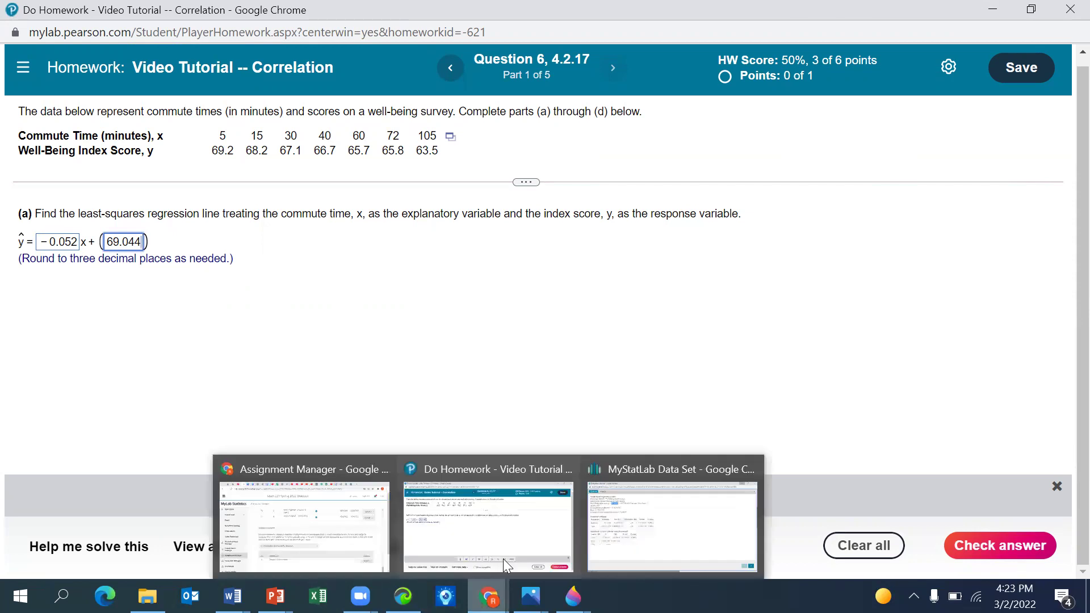
{"action": "left_click", "coordinate": [639, 548]}
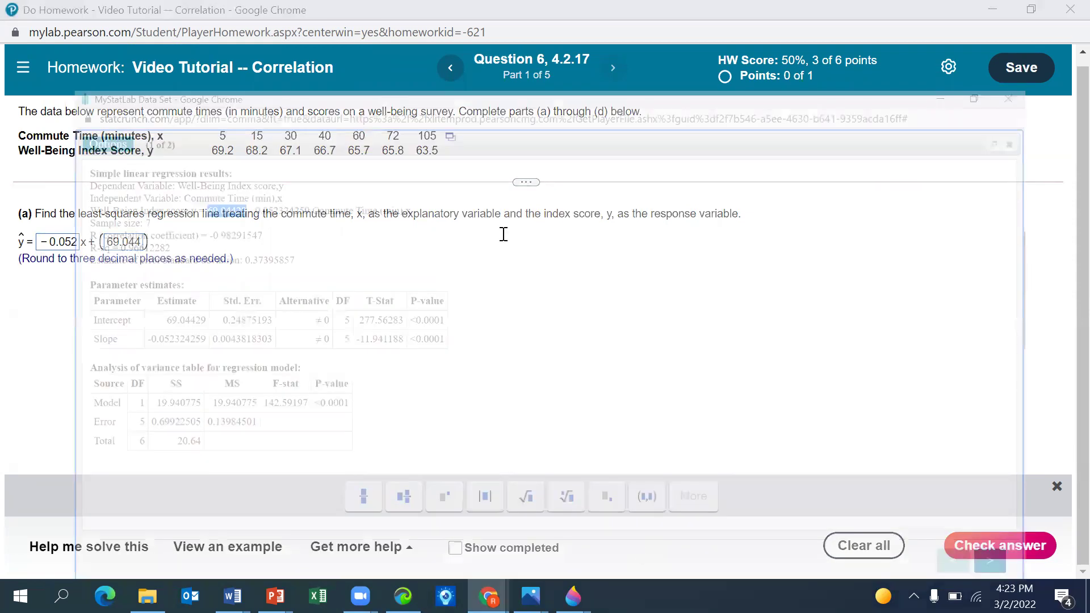
{"action": "left_click", "coordinate": [1032, 9]}
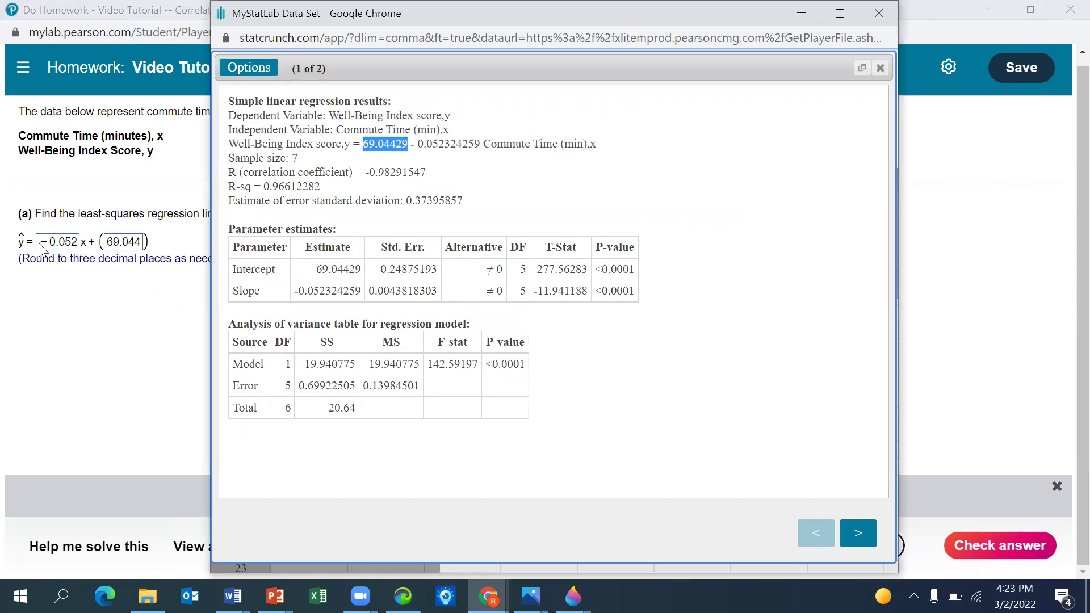
{"action": "double_click", "coordinate": [432, 146]}
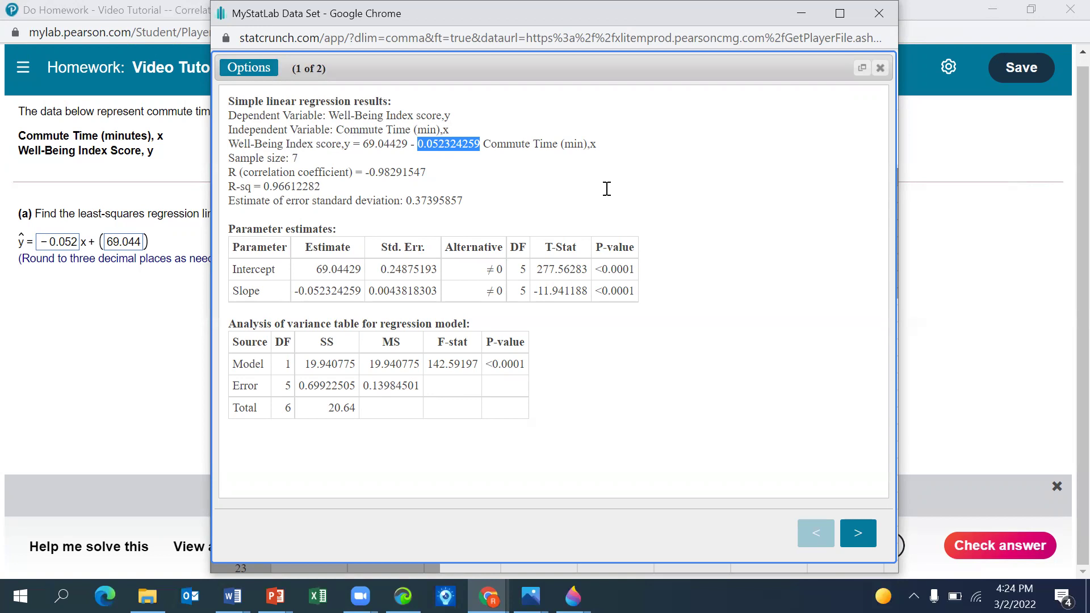
{"action": "left_click", "coordinate": [867, 16]}
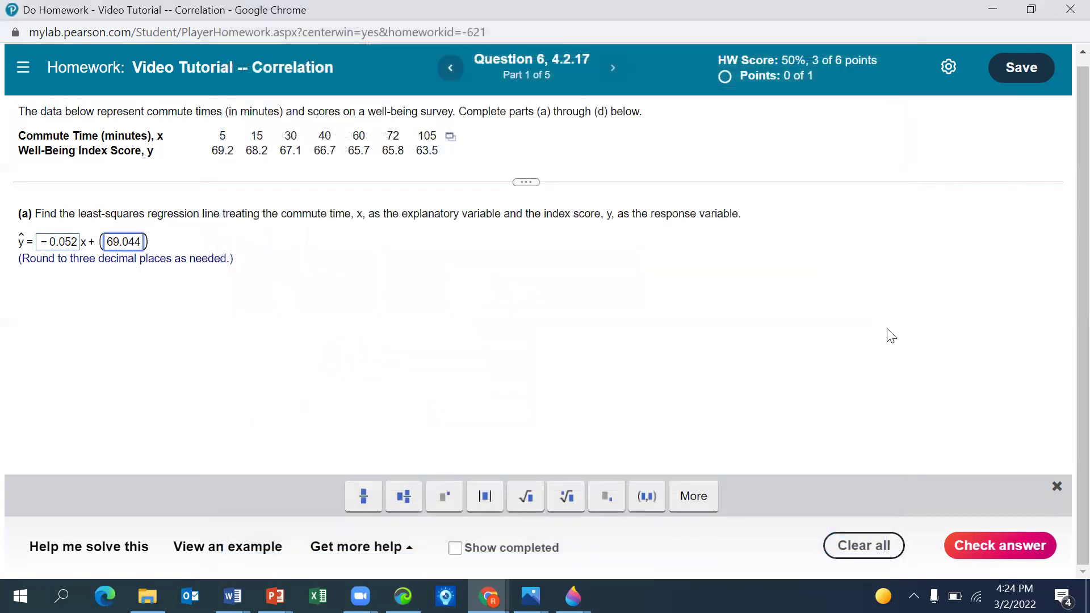
Step: Check the regression line answer in part (a) and dismiss the feedback
{"action": "left_click", "coordinate": [967, 544]}
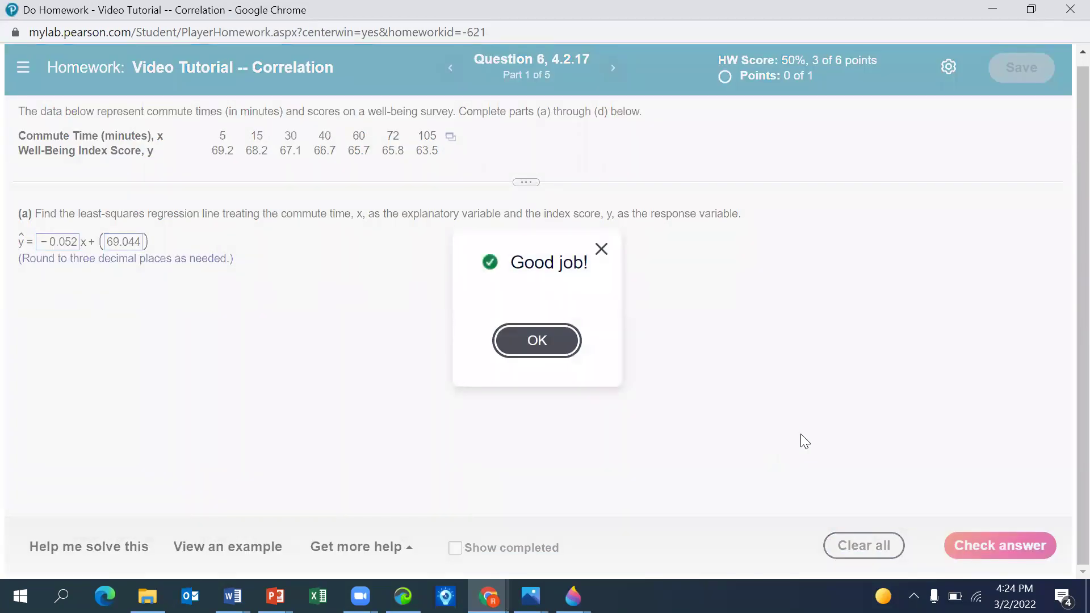
{"action": "left_click", "coordinate": [536, 349]}
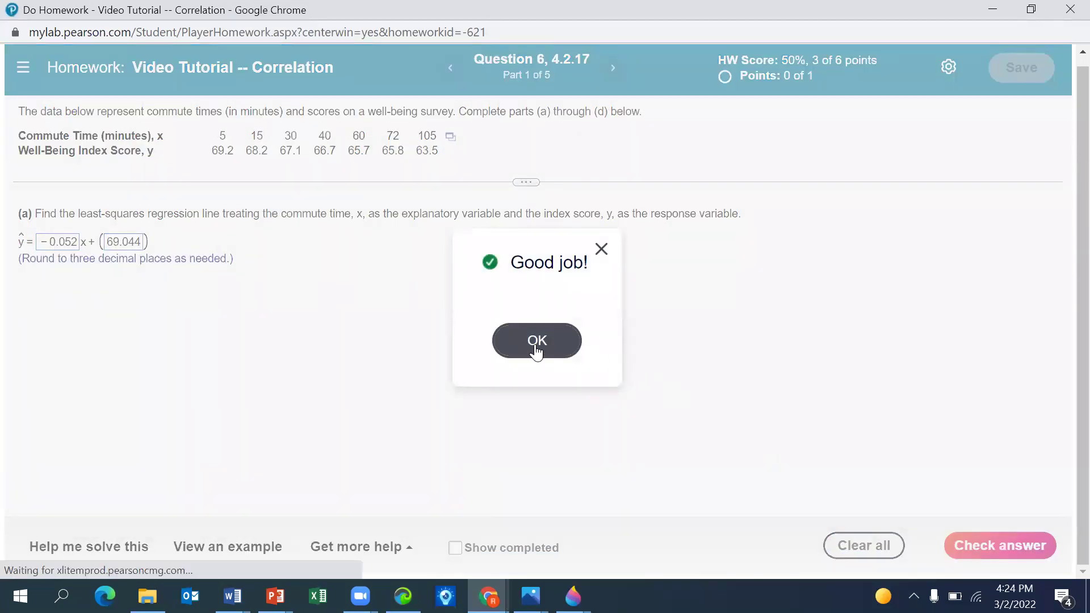